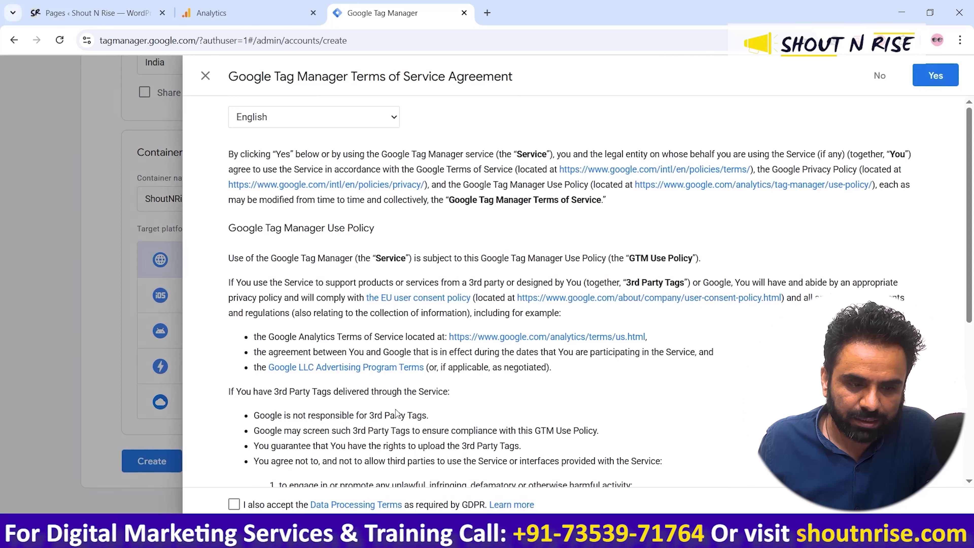
# Accept the Google Tag Manager Terms of Service, including the GDPR Data Processing Terms, to create the container
pyautogui.scroll(-6, 406, 317)
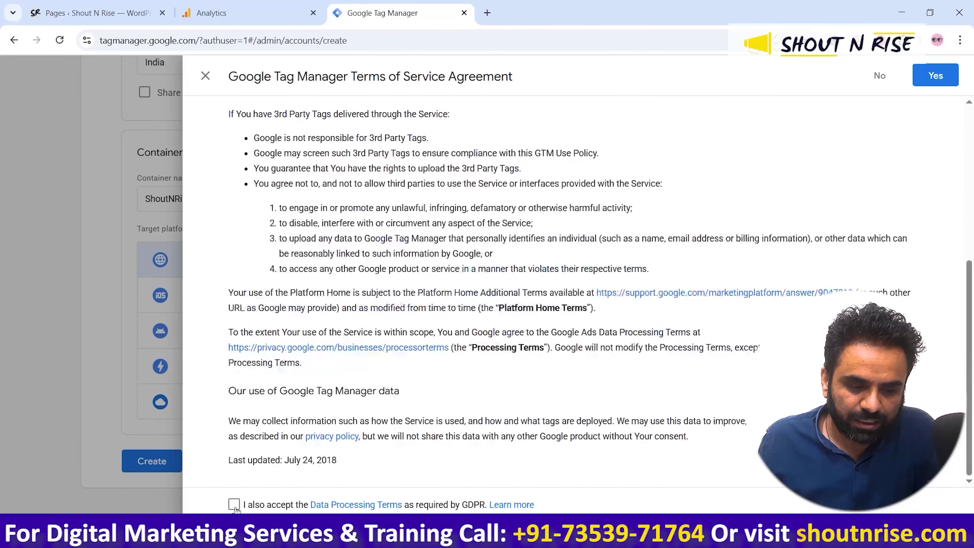
pyautogui.click(936, 75)
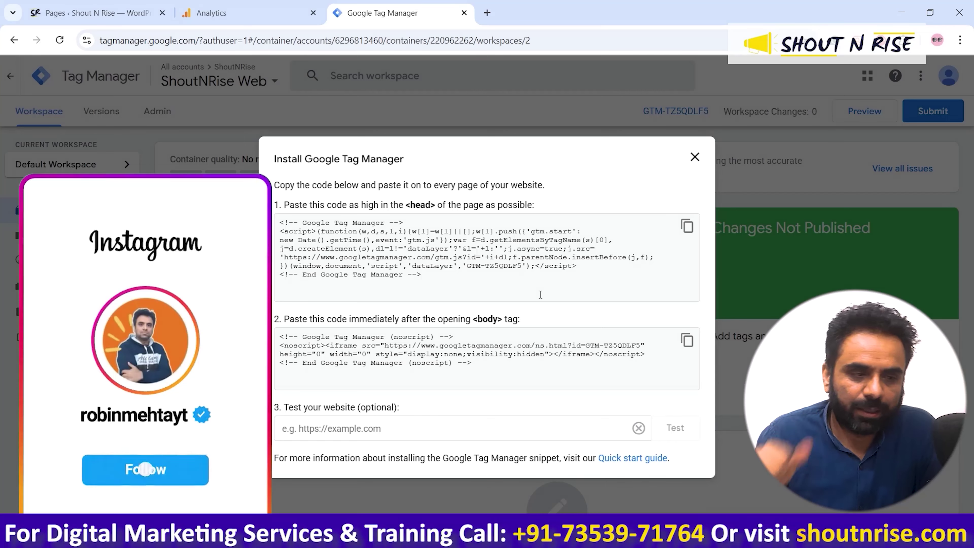
# Switch to the WordPress admin of the Shout N Rise site and open the list of installed plugins
pyautogui.click(59, 6)
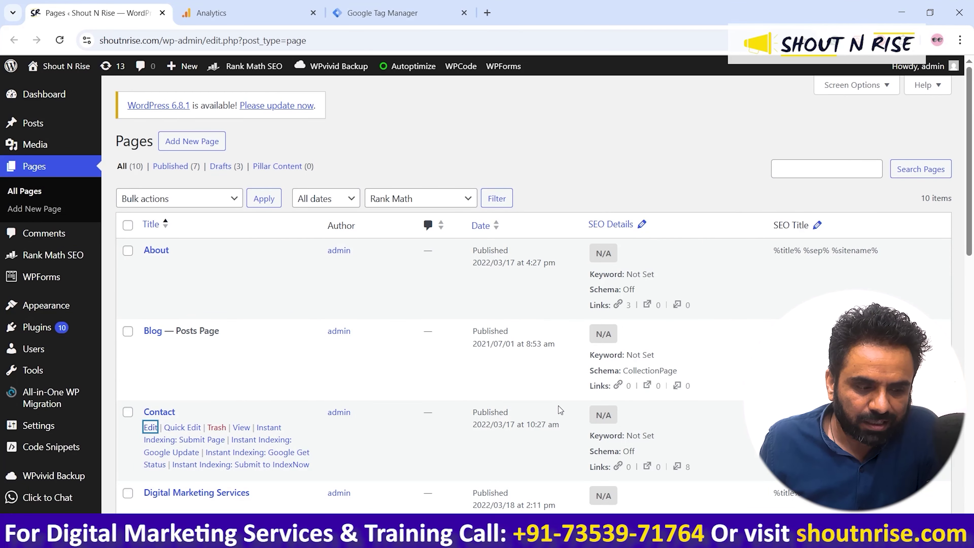
pyautogui.scroll(-5, 46, 326)
pyautogui.moveTo(53, 474)
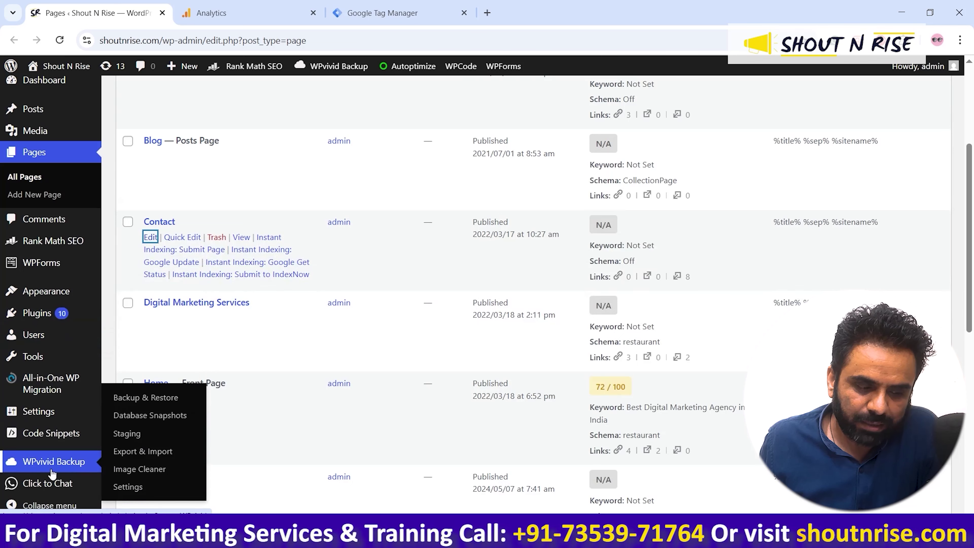
pyautogui.moveTo(43, 442)
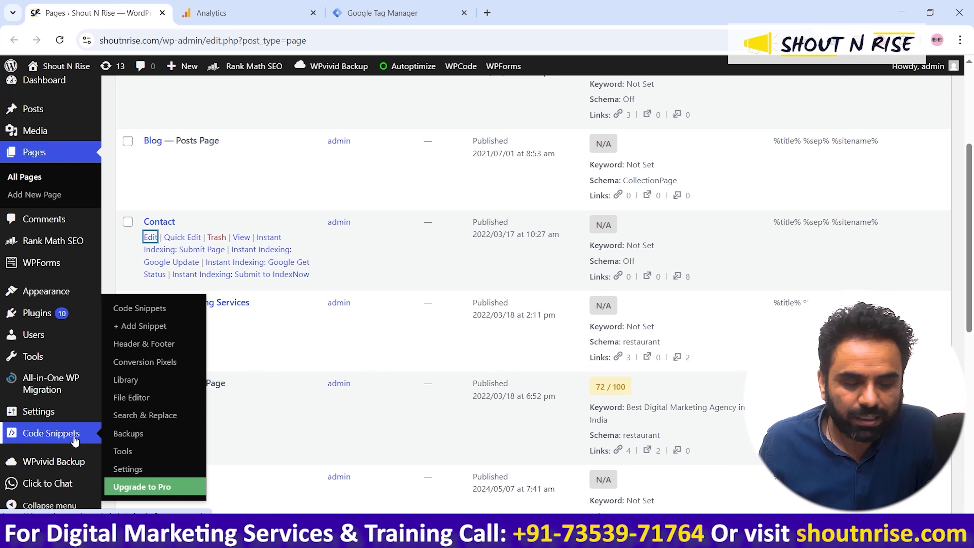
pyautogui.moveTo(58, 314)
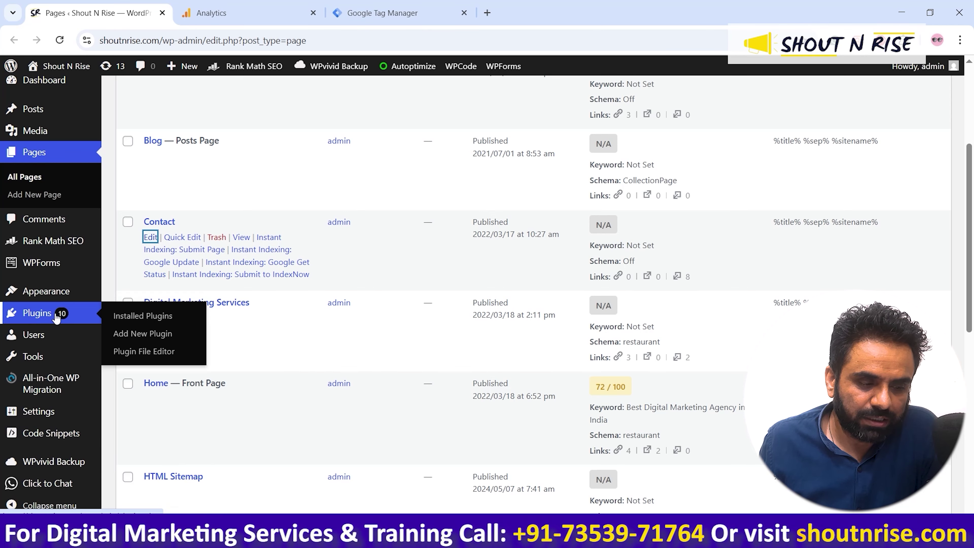
pyautogui.click(117, 318)
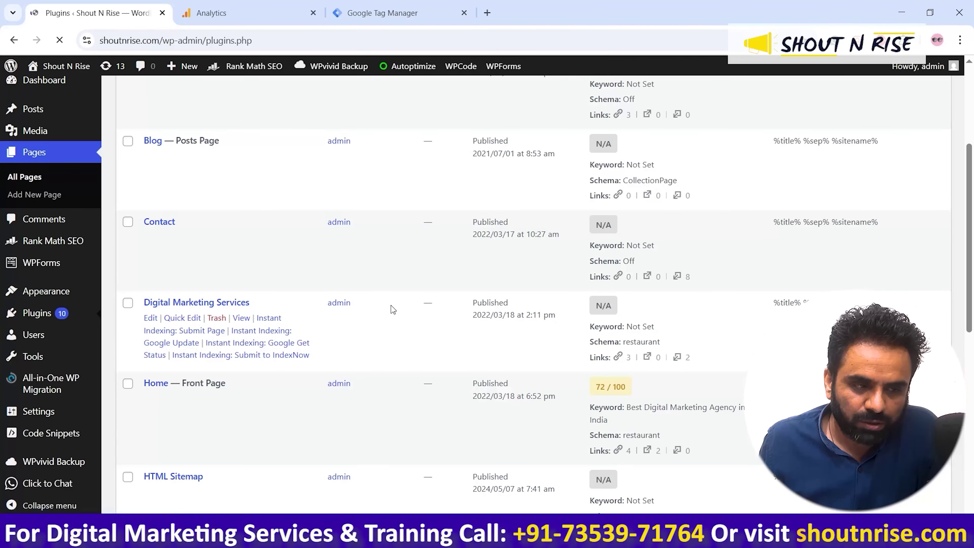
# Find WPCode Lite among the installed plugins and open its Header & Footer code page
pyautogui.scroll(-5, 392, 309)
pyautogui.scroll(-10, 392, 309)
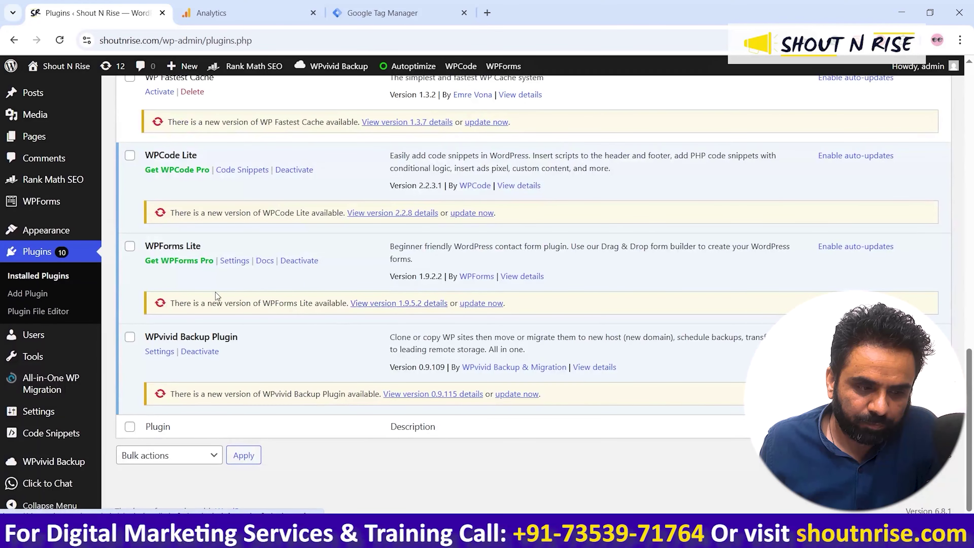
pyautogui.scroll(2, 180, 264)
pyautogui.moveTo(146, 215); pyautogui.dragTo(196, 217)
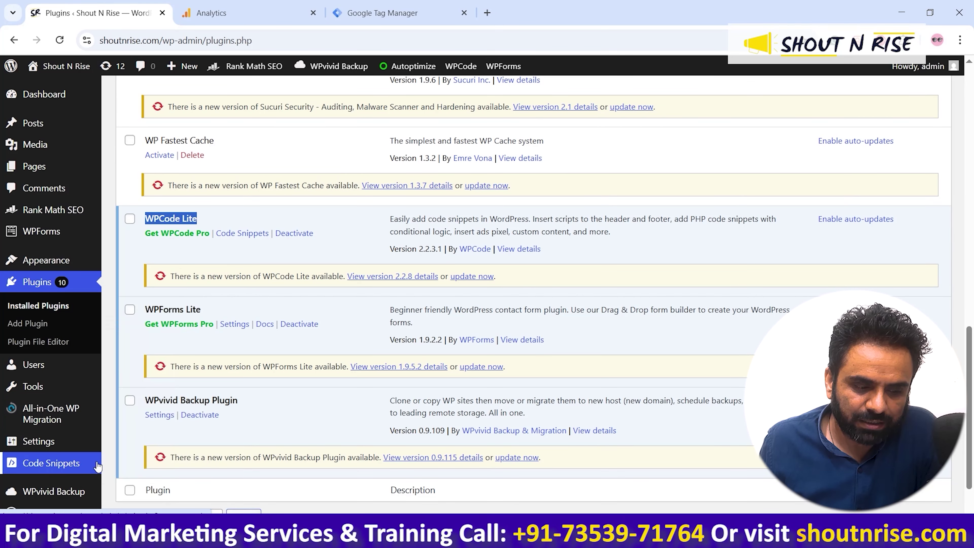
# Copy the Tag Manager head snippet and paste it below the existing Google tag in WPCode's global Header code
pyautogui.click(445, 6)
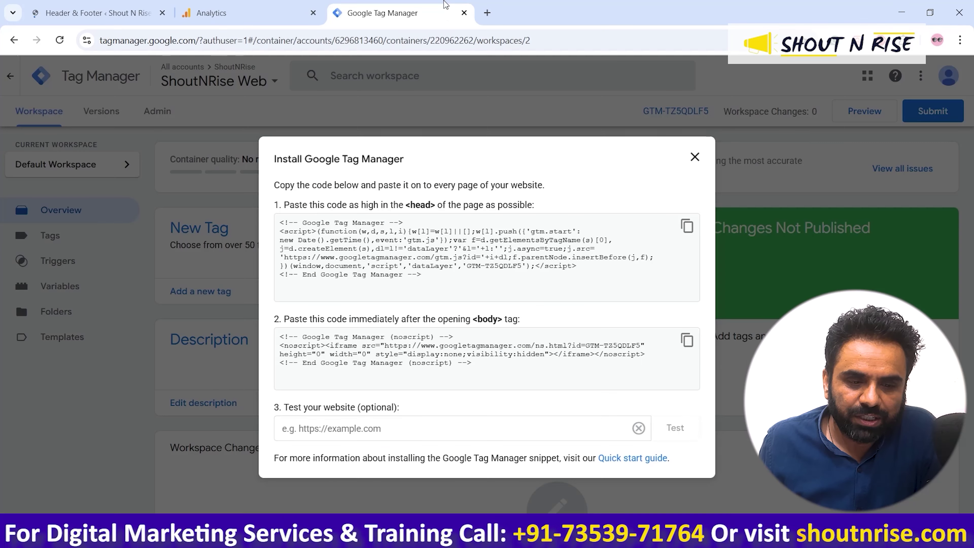
pyautogui.click(687, 229)
pyautogui.click(96, 12)
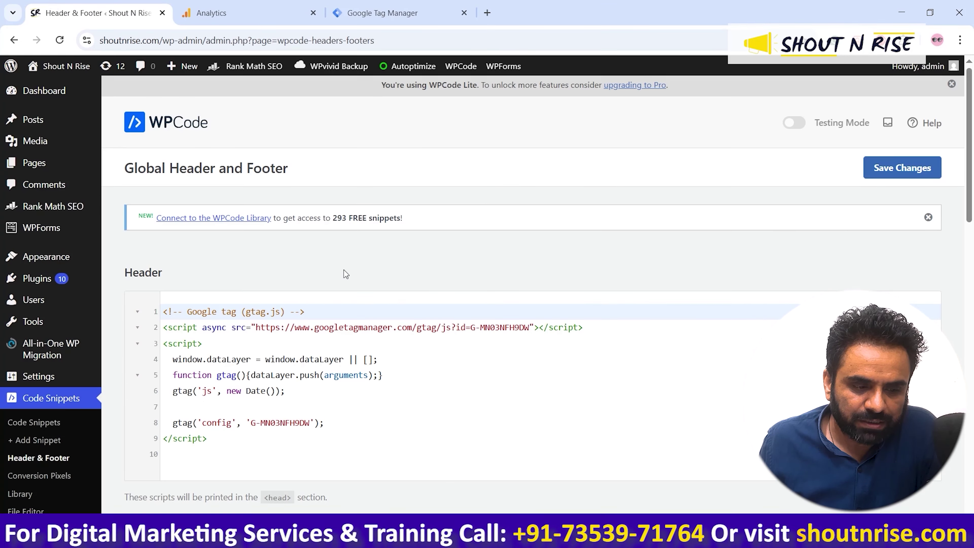
pyautogui.scroll(-2, 344, 270)
pyautogui.click(257, 325)
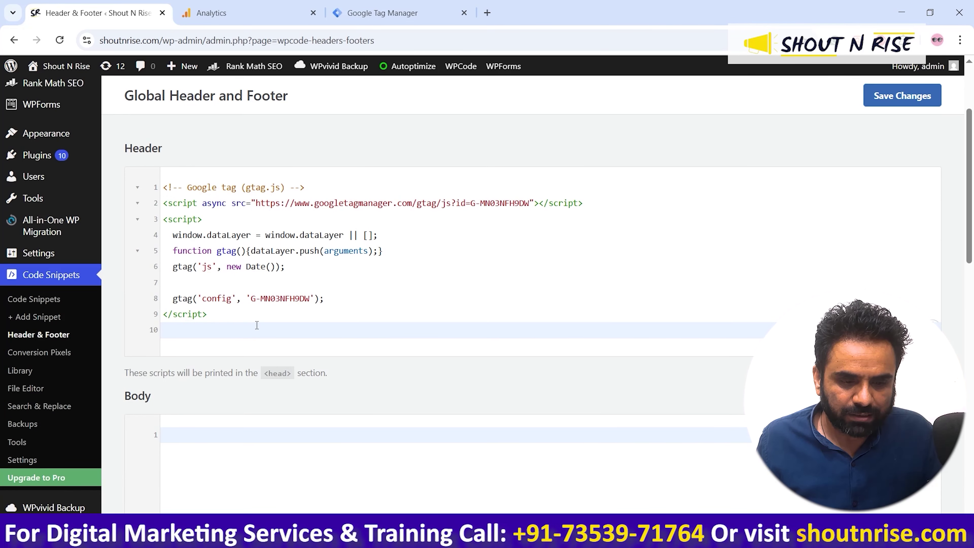
pyautogui.hotkey('ctrl', 'v')
# Copy the Tag Manager noscript snippet into WPCode's global Body code and save the changes
pyautogui.scroll(-5, 267, 297)
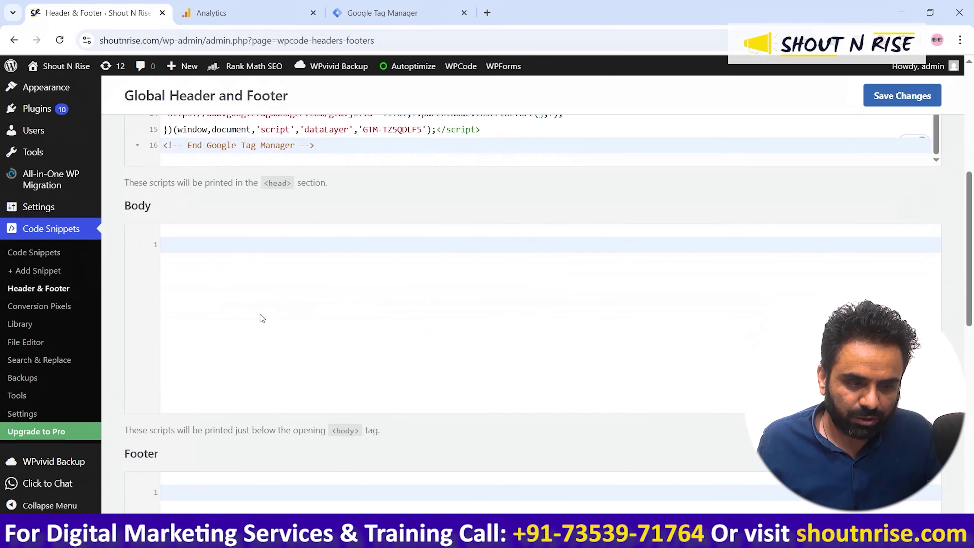
pyautogui.scroll(3, 263, 300)
pyautogui.click(383, 13)
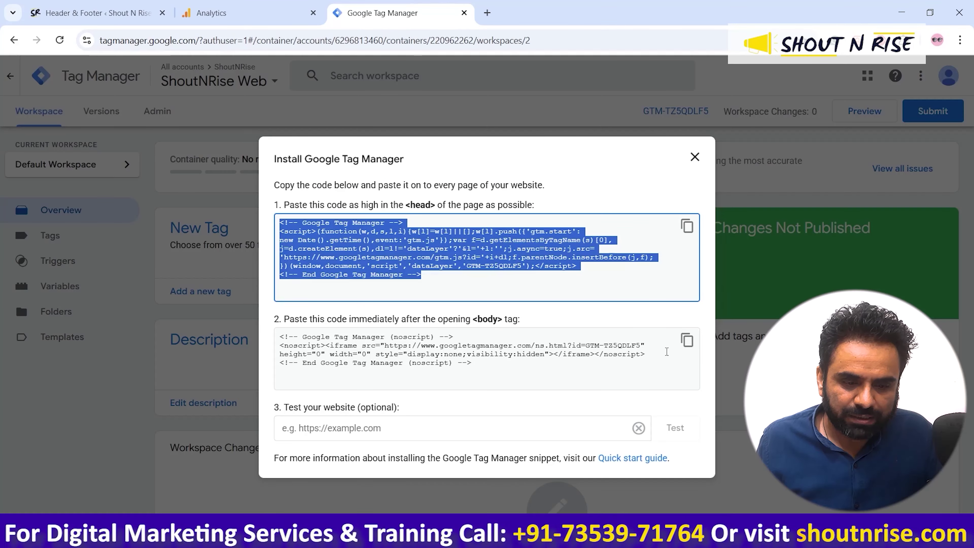
pyautogui.click(687, 341)
pyautogui.click(13, 13)
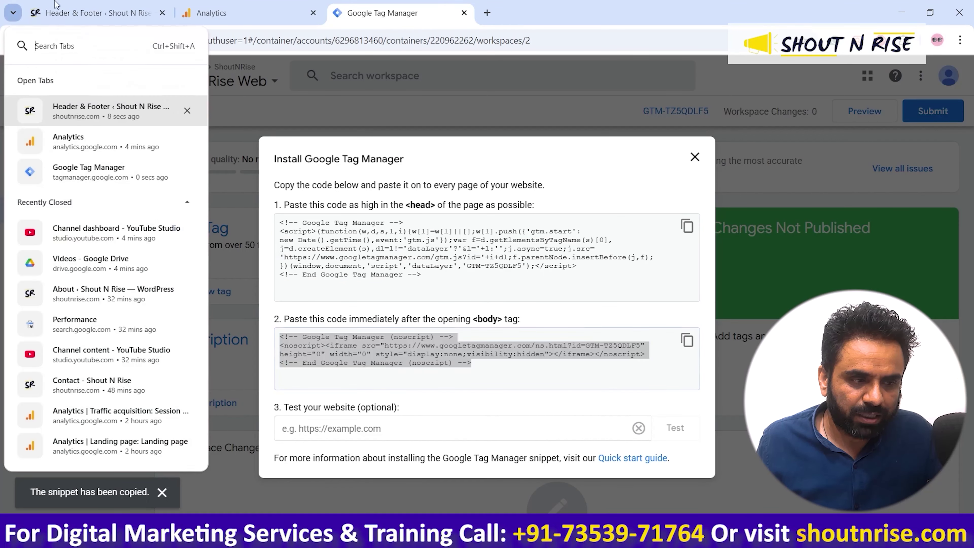
pyautogui.click(98, 13)
pyautogui.click(228, 371)
pyautogui.hotkey('ctrl', 'v')
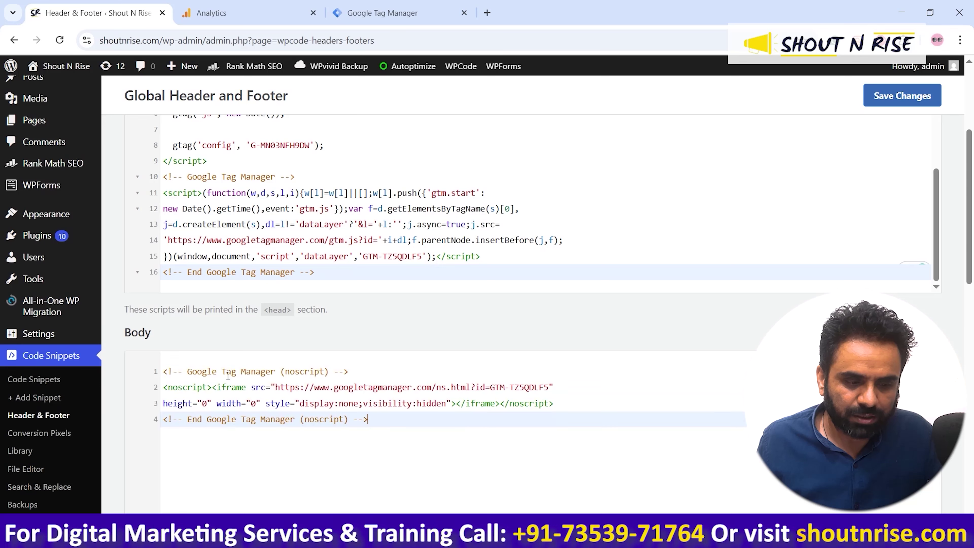
pyautogui.click(895, 103)
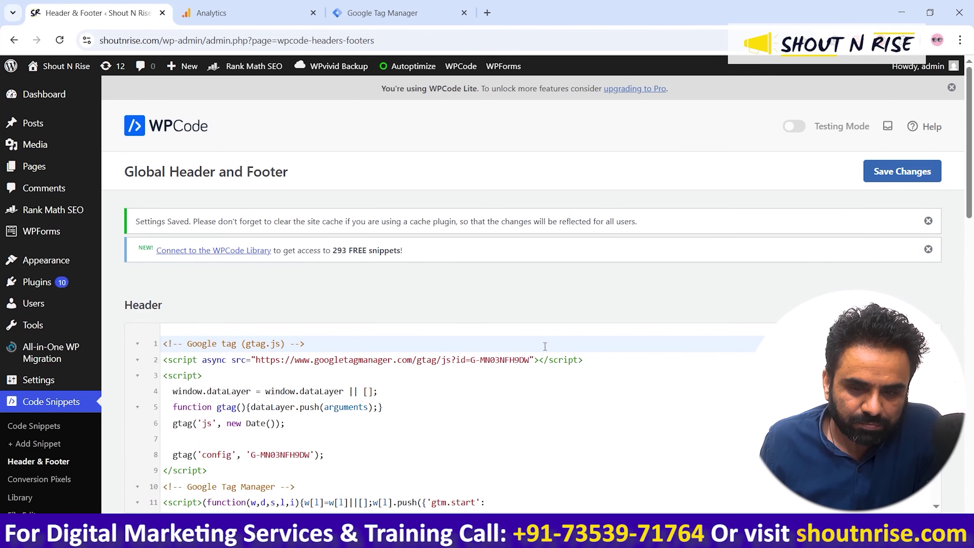
pyautogui.click(398, 23)
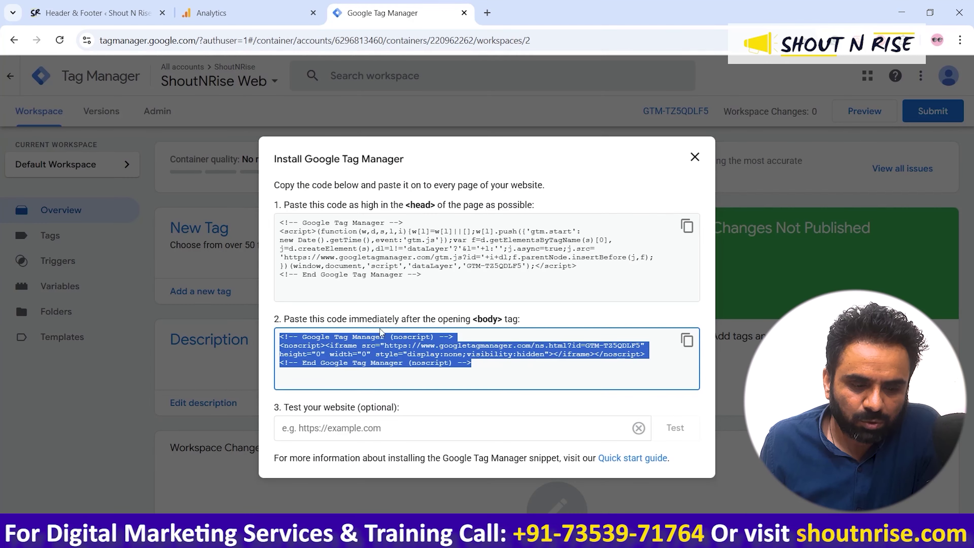
pyautogui.click(381, 432)
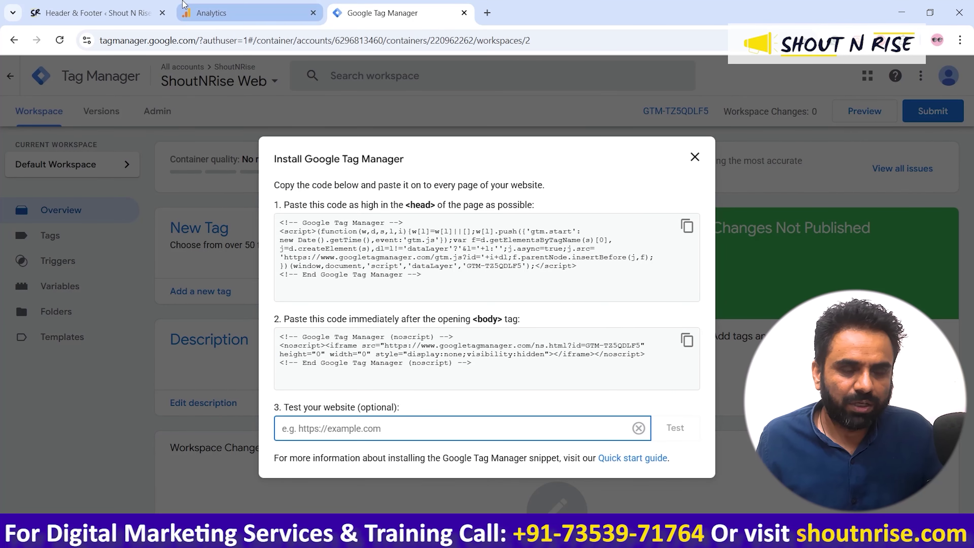
pyautogui.click(96, 13)
pyautogui.moveTo(190, 40); pyautogui.dragTo(99, 40)
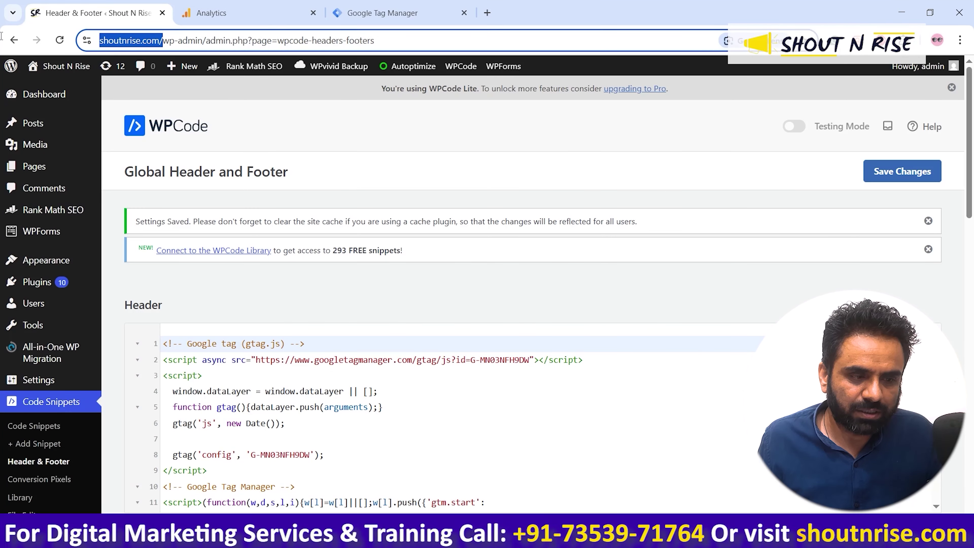
pyautogui.click(384, 13)
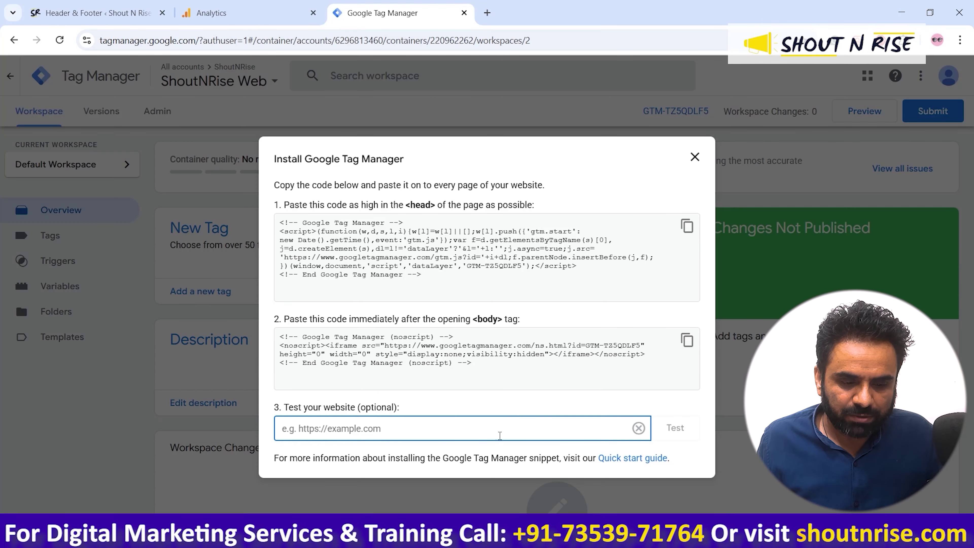
pyautogui.hotkey('ctrl', 'v')
pyautogui.click(688, 426)
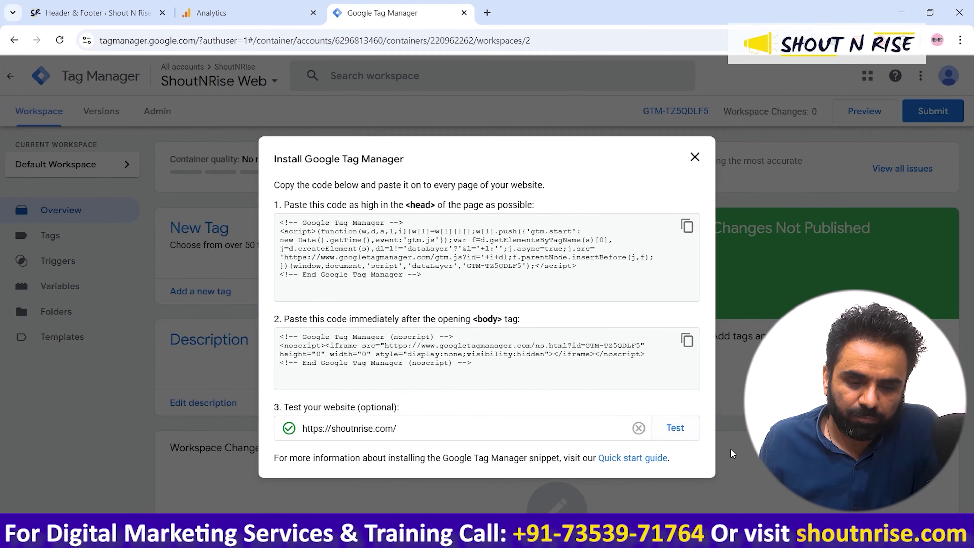
pyautogui.click(694, 157)
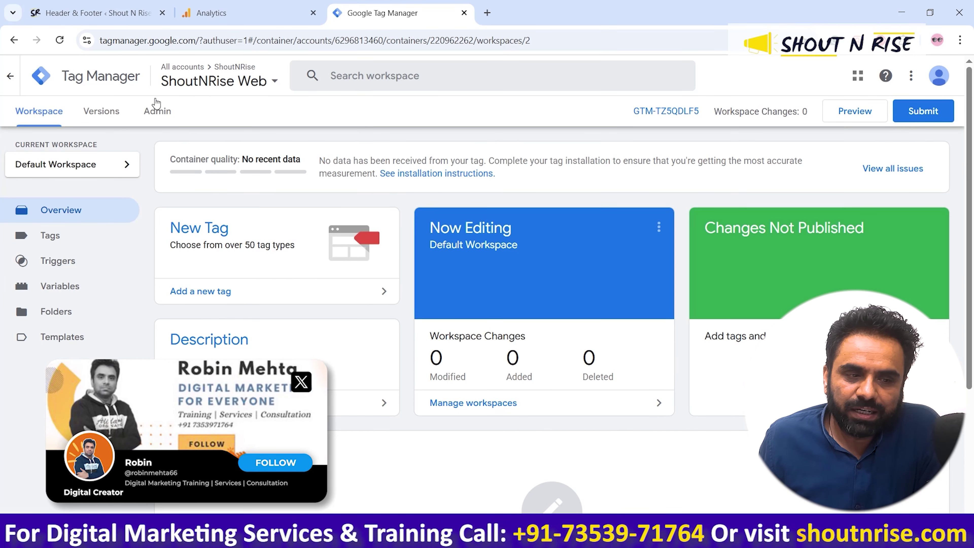
# Switch to Google Analytics and start creating a new account
pyautogui.click(199, 11)
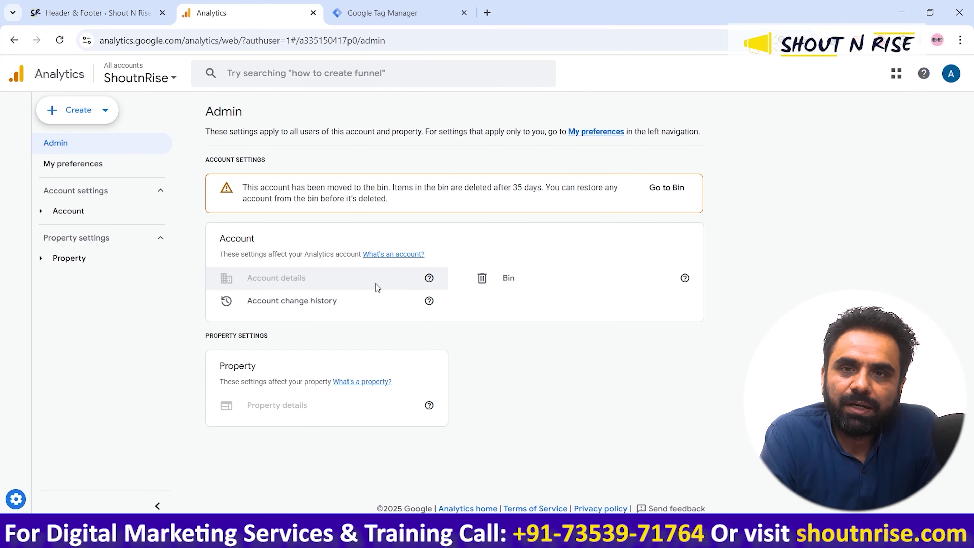
pyautogui.click(422, 16)
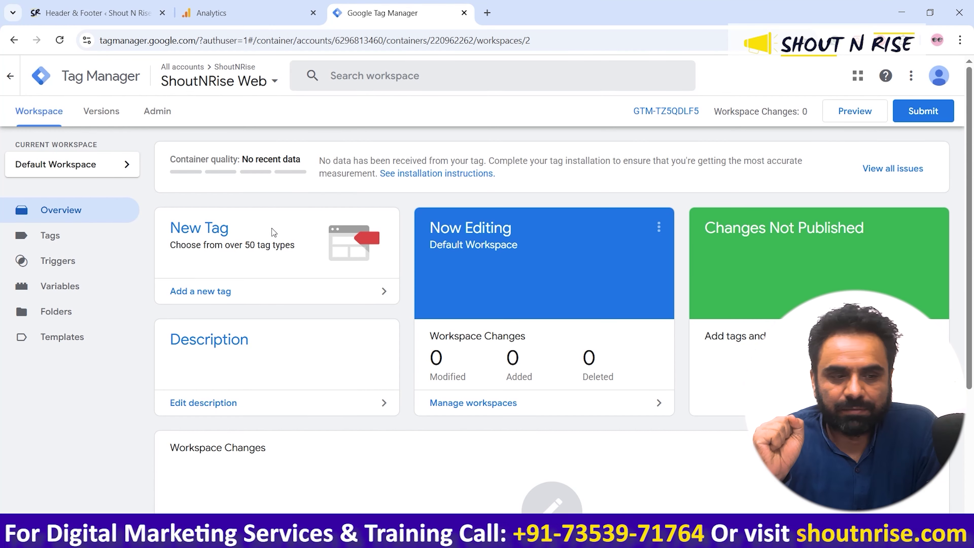
pyautogui.click(191, 5)
pyautogui.click(92, 114)
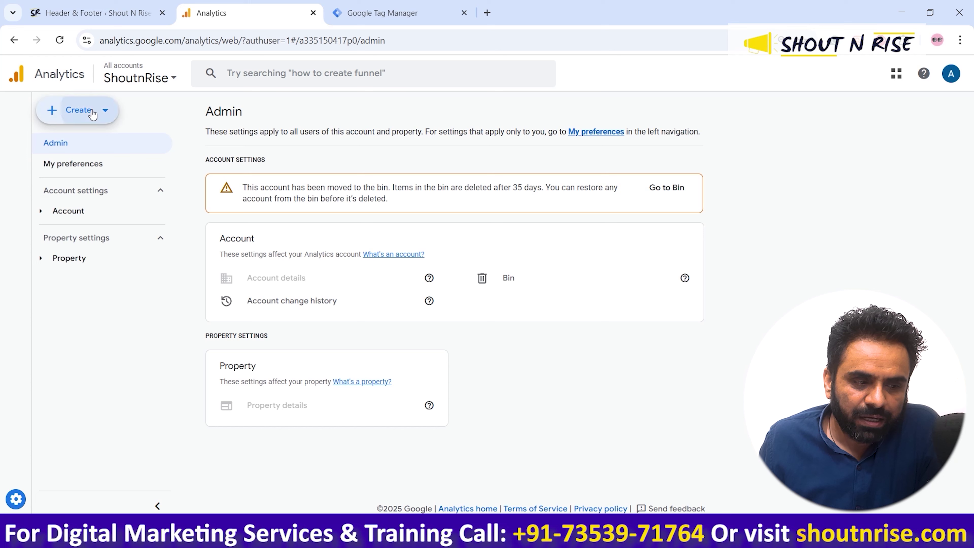
pyautogui.click(83, 148)
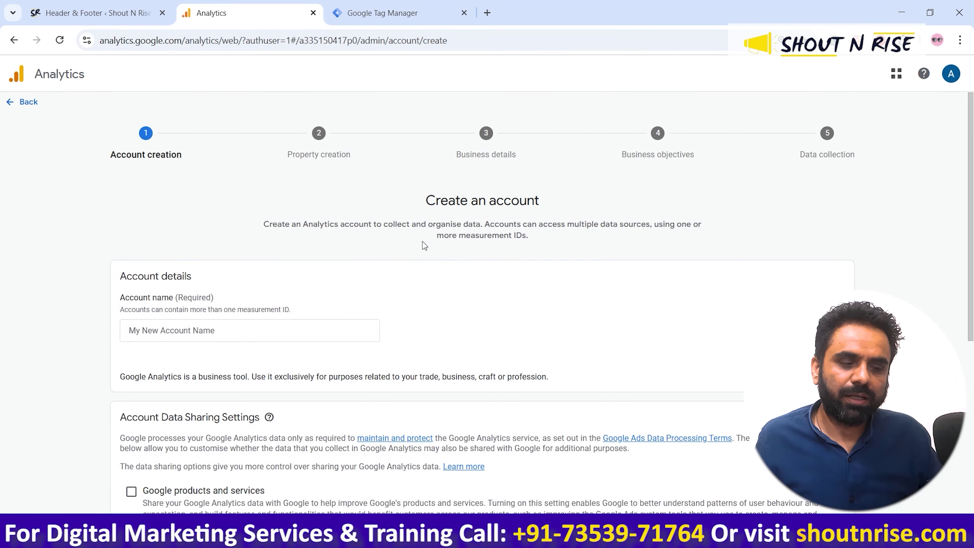
# Name the Analytics account ShoutnRise, keep the default data sharing settings and continue to property creation
pyautogui.click(267, 325)
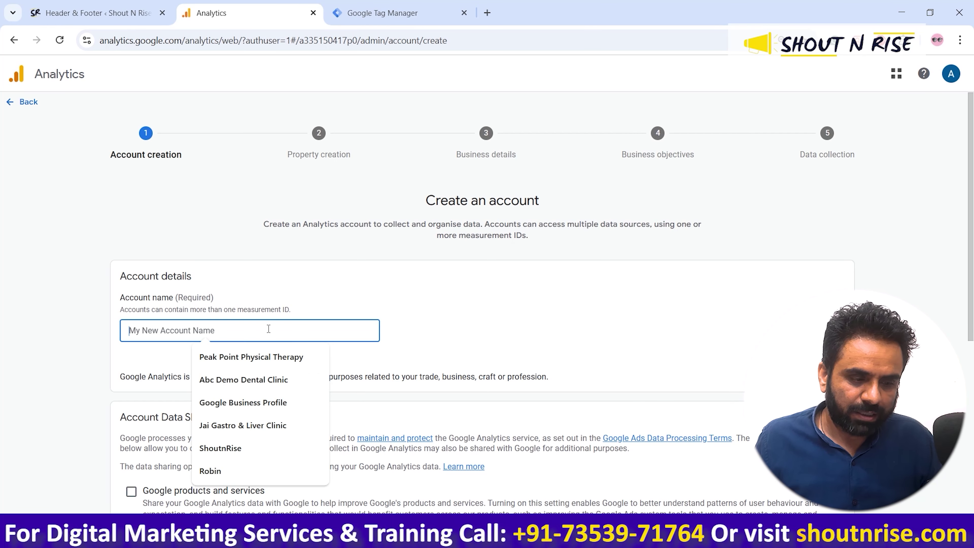
pyautogui.write('Sh')
pyautogui.press('Down')
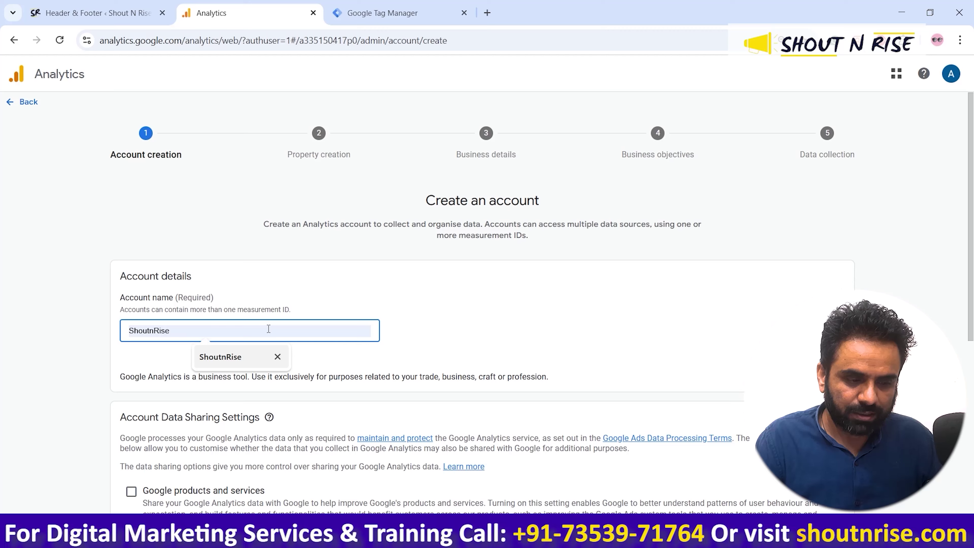
pyautogui.press('Return')
pyautogui.scroll(-8, 268, 328)
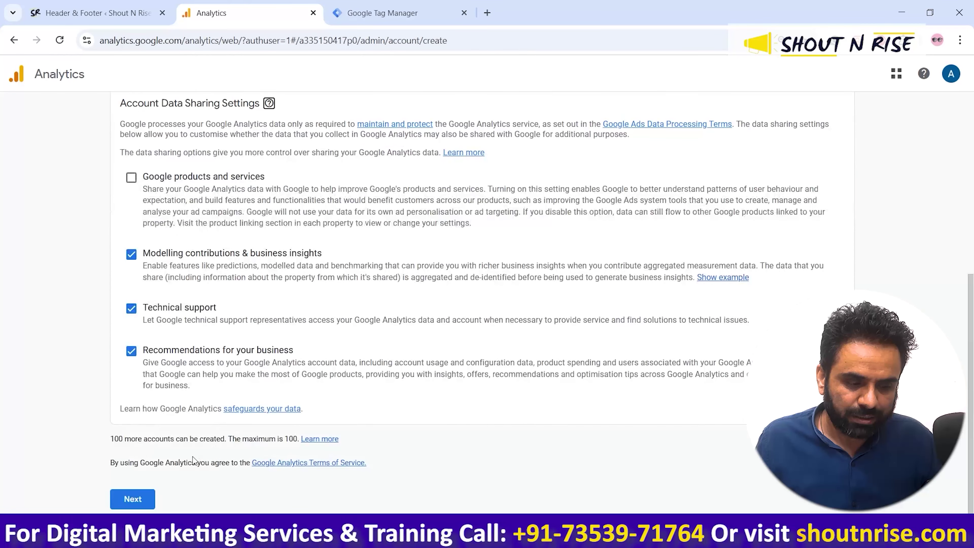
pyautogui.click(133, 498)
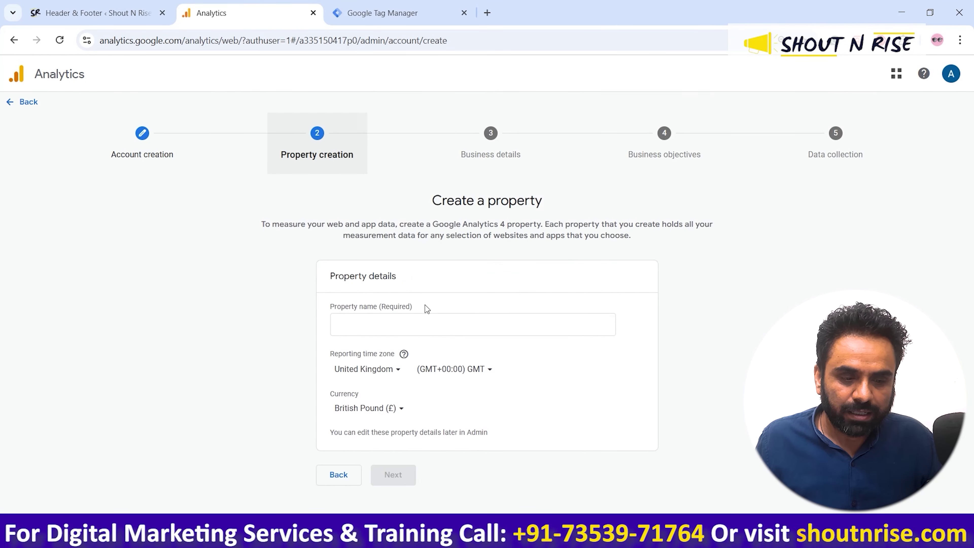
# Name the property ShoutNRise Web and set its reporting time zone country to India
pyautogui.click(404, 320)
pyautogui.write('Sh')
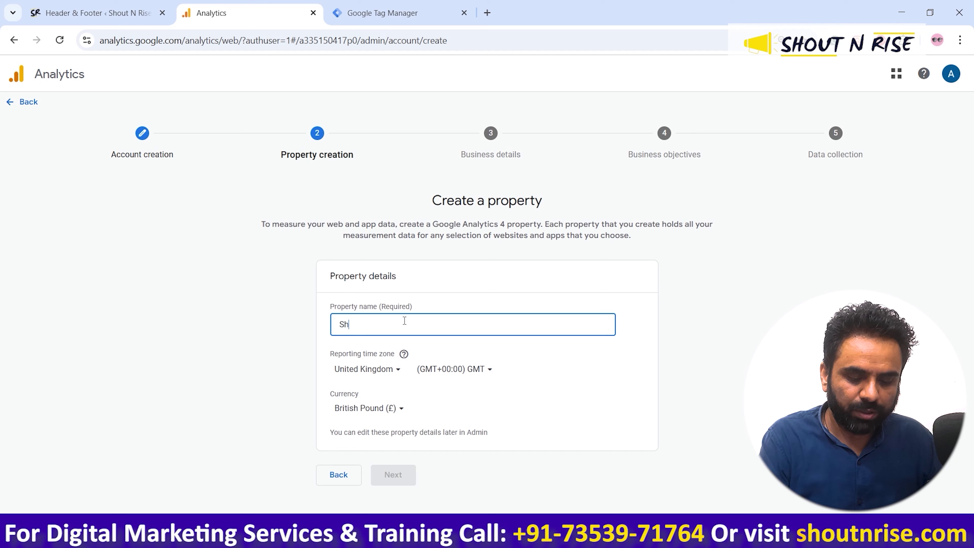
pyautogui.write('outNRise Web')
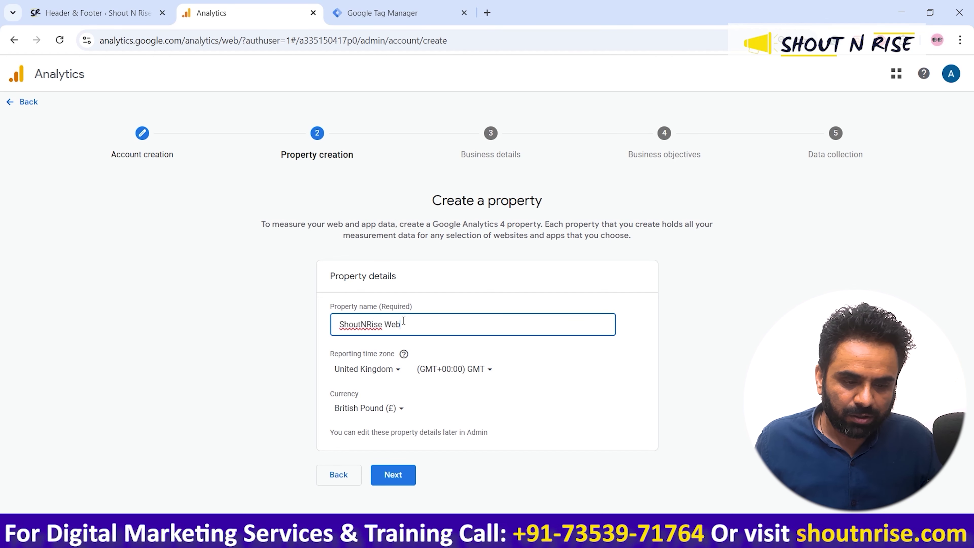
pyautogui.click(383, 370)
pyautogui.write('i')
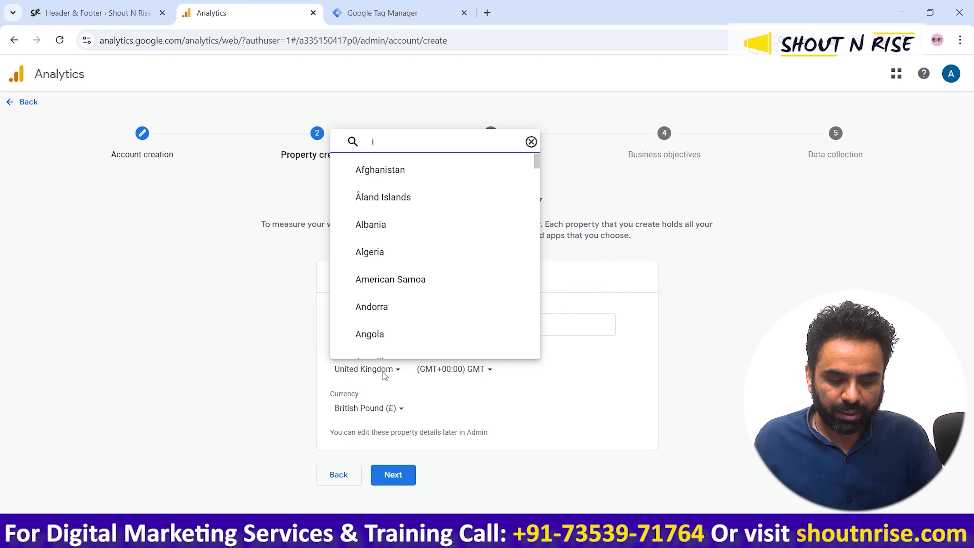
pyautogui.write('n')
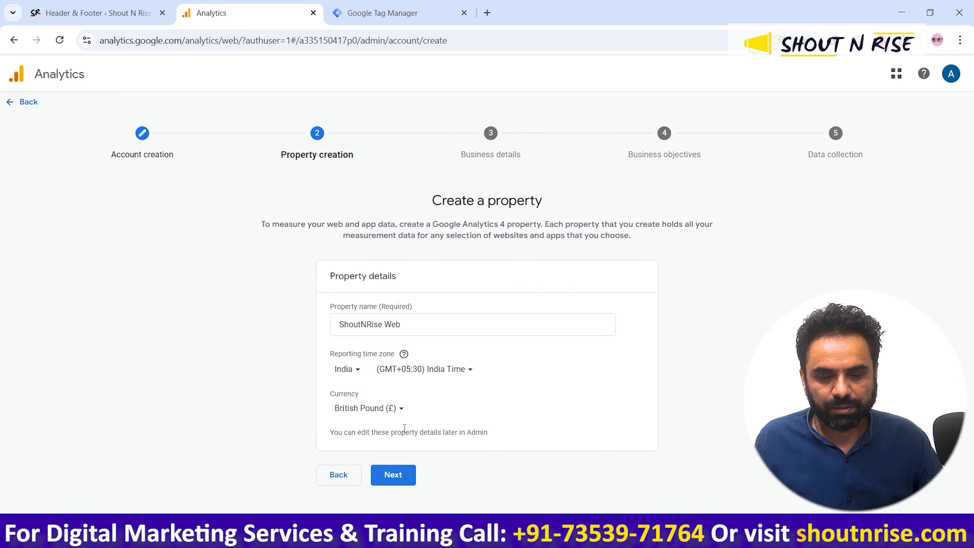
# Continue past the property details, set the industry to Computers & Electronics and business size to Small (1 to 10 employees), and continue
pyautogui.click(401, 409)
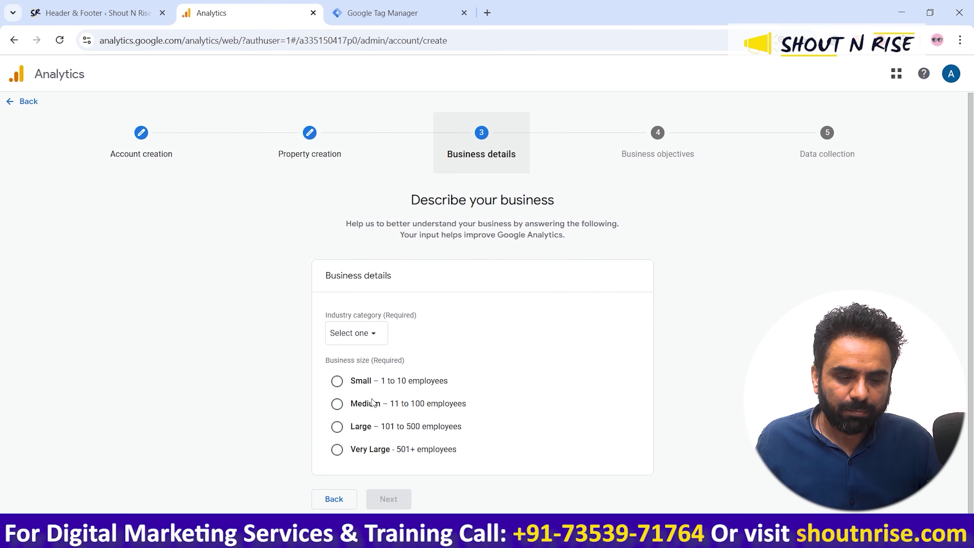
pyautogui.click(337, 381)
pyautogui.click(356, 333)
pyautogui.scroll(-3, 417, 394)
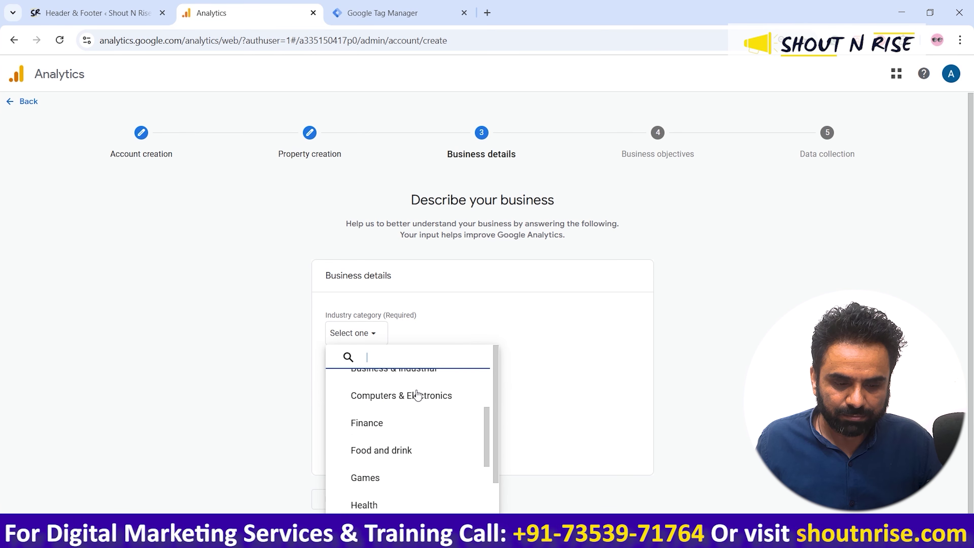
pyautogui.click(413, 401)
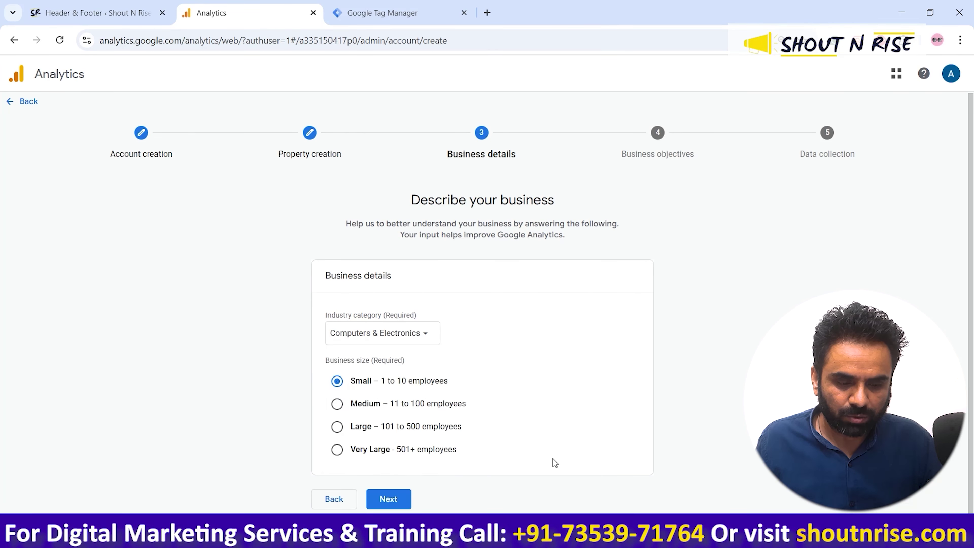
pyautogui.click(398, 496)
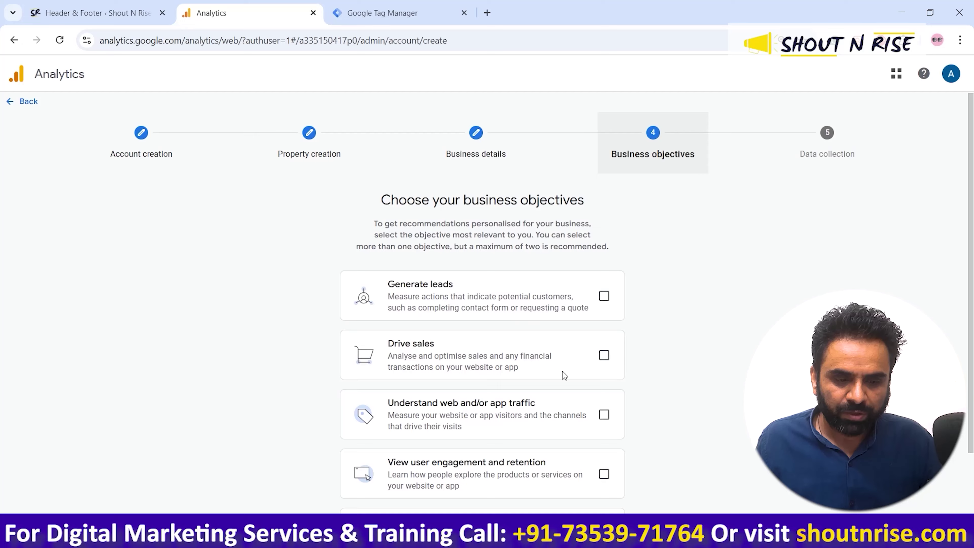
# Choose the business objective meant for categories not listed and create the account and property
pyautogui.scroll(-2, 562, 372)
pyautogui.click(604, 450)
pyautogui.click(421, 498)
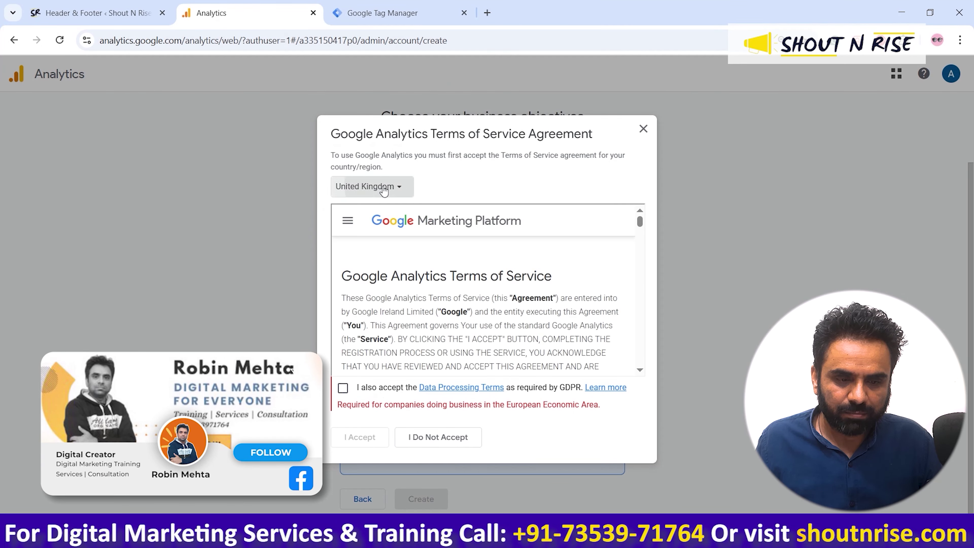
# Select India for the Google Analytics Terms of Service and accept them together with the GDPR Data Processing Terms
pyautogui.click(371, 186)
pyautogui.write('indi')
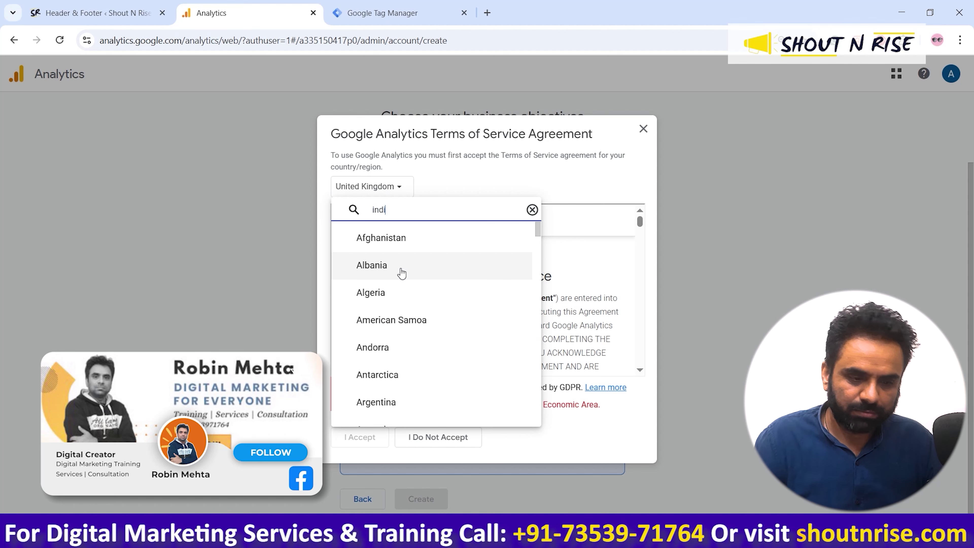
pyautogui.click(397, 268)
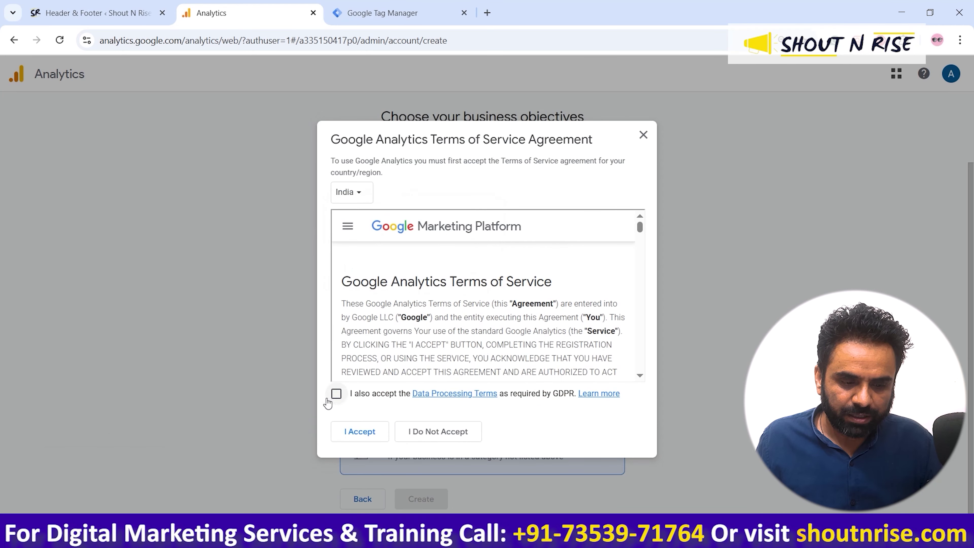
pyautogui.click(336, 394)
pyautogui.click(359, 431)
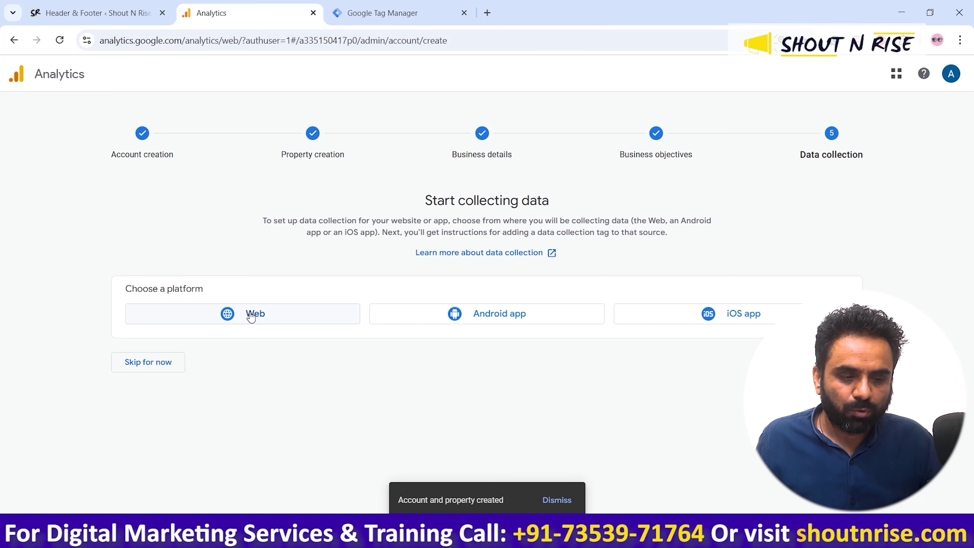
# Choose Web as the data collection platform and enter shoutnrise.com as the https website URL of the stream
pyautogui.click(250, 313)
pyautogui.click(425, 180)
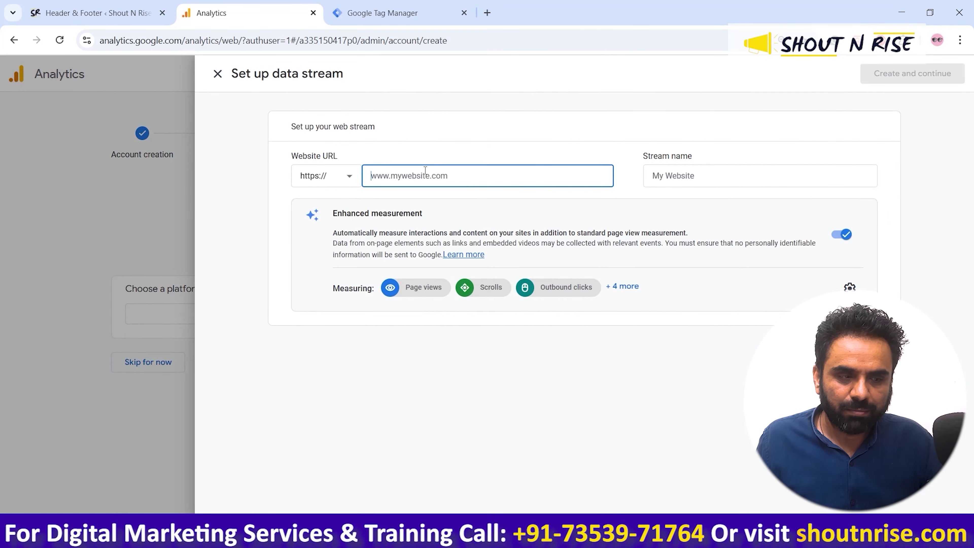
pyautogui.click(98, 13)
pyautogui.click(382, 12)
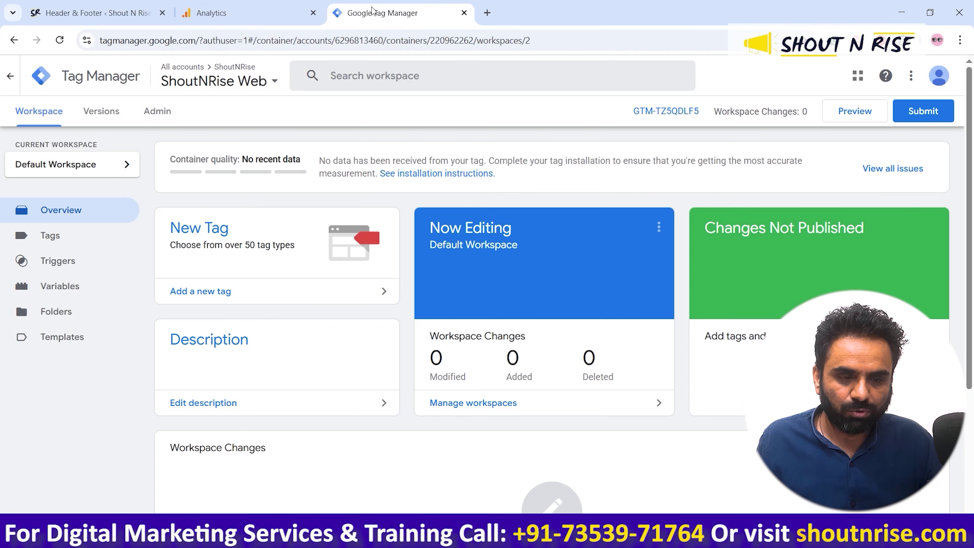
pyautogui.click(211, 12)
pyautogui.write('https://shoutnrise.com/')
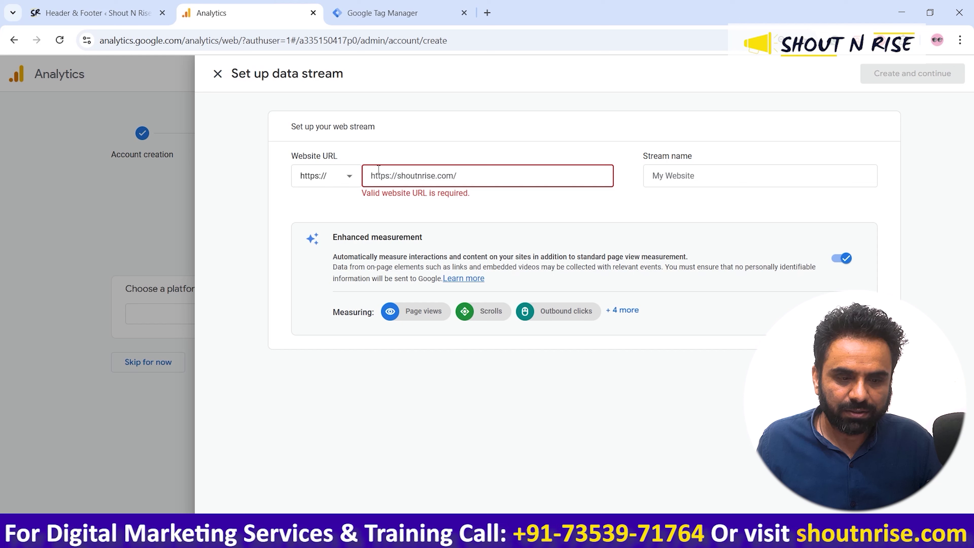
pyautogui.press('BackSpace')
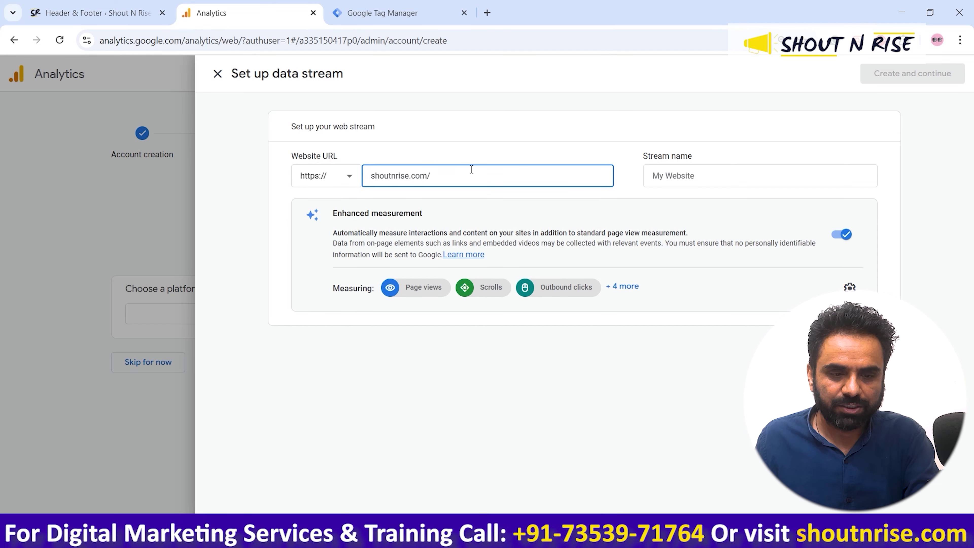
# Name the web stream My Website and create it with enhanced measurement left on
pyautogui.click(722, 175)
pyautogui.write('My Website')
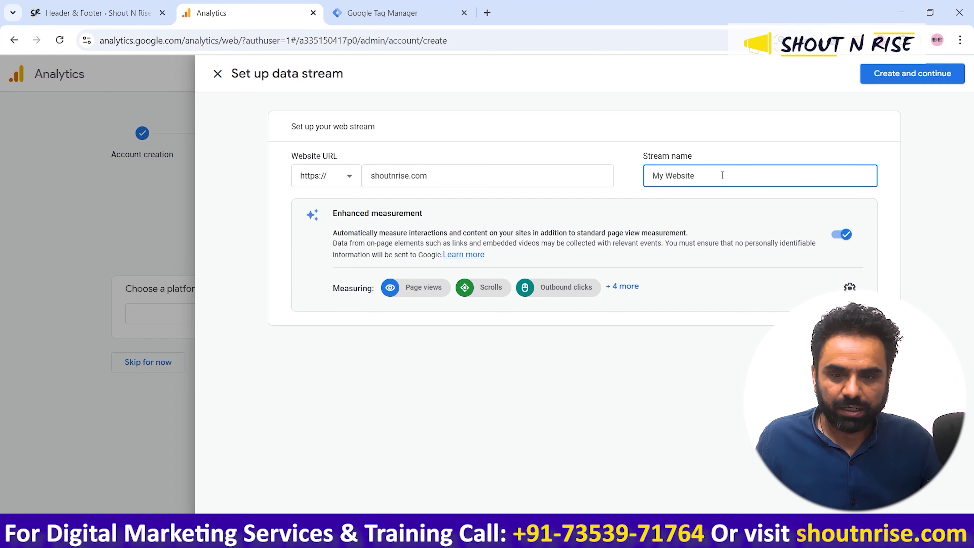
pyautogui.click(938, 74)
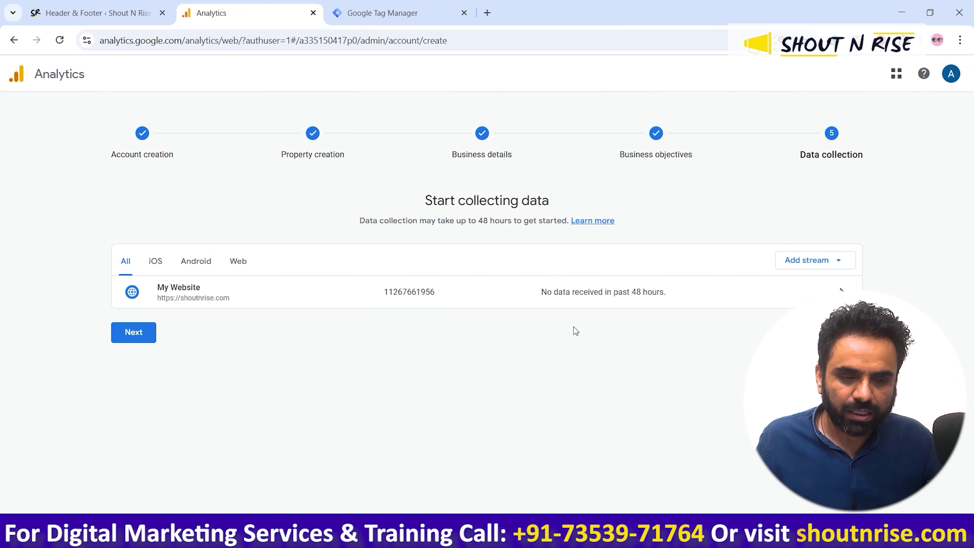
# View the manual Google tag installation instructions, close them and look through the web stream details
pyautogui.click(141, 333)
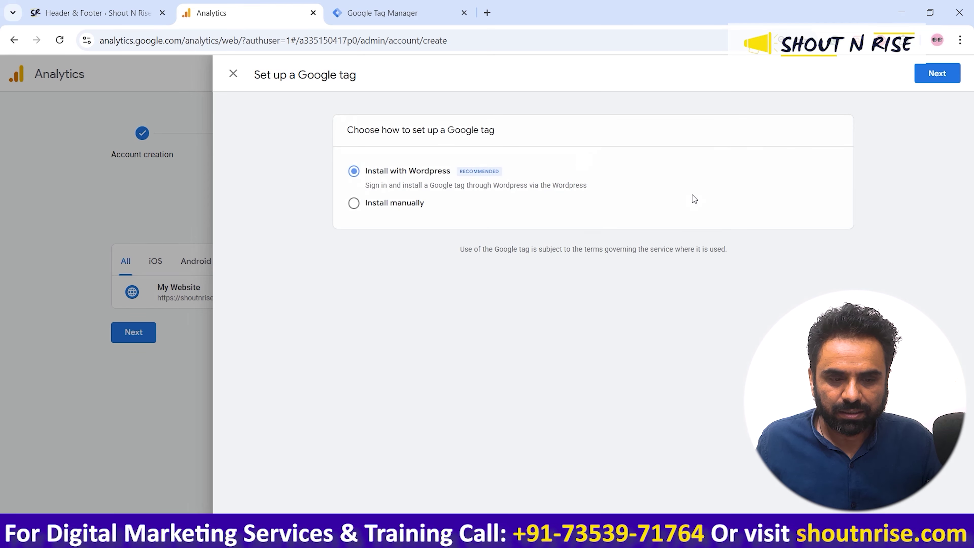
pyautogui.click(354, 204)
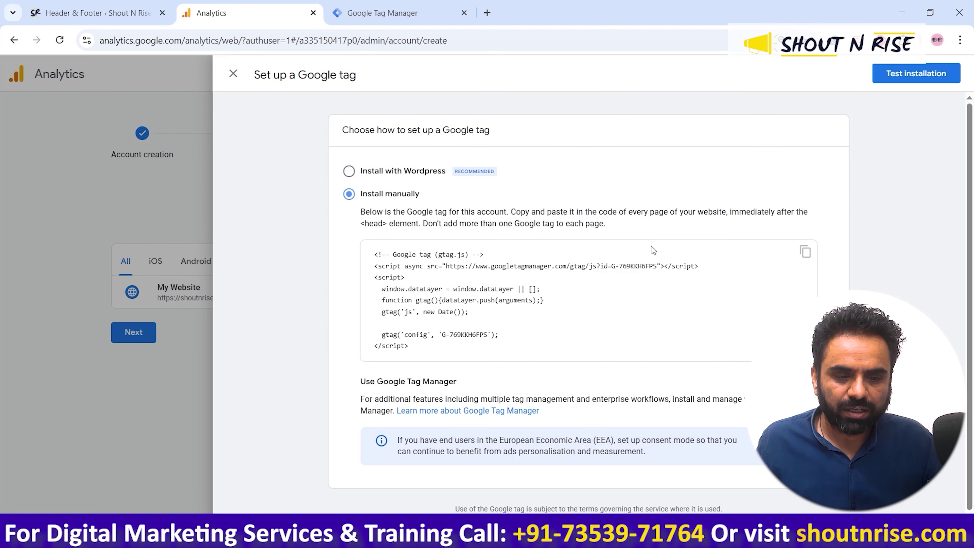
pyautogui.click(242, 78)
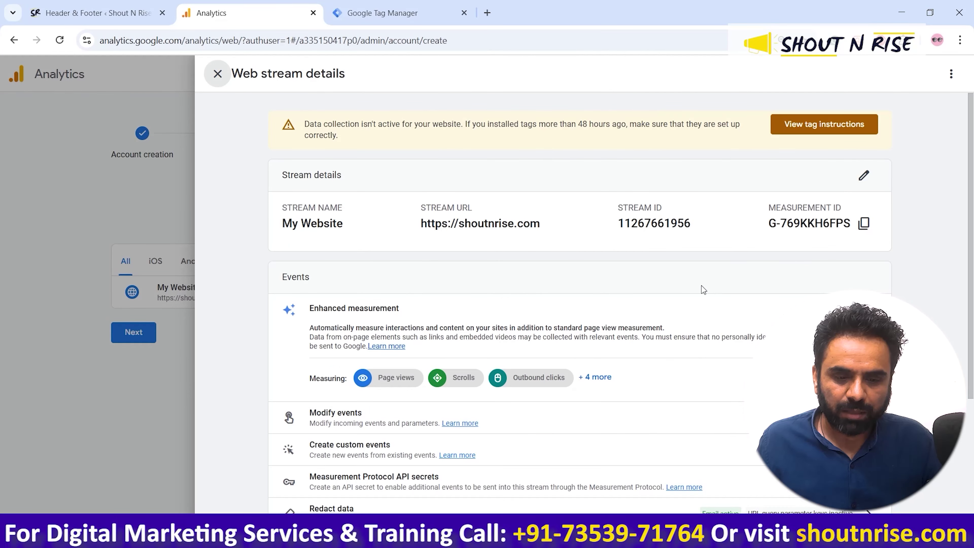
pyautogui.scroll(-5, 702, 290)
pyautogui.scroll(5, 701, 290)
# Switch to Google Tag Manager and add a new tag named GA4 with the Google Analytics Google Tag type
pyautogui.click(435, 12)
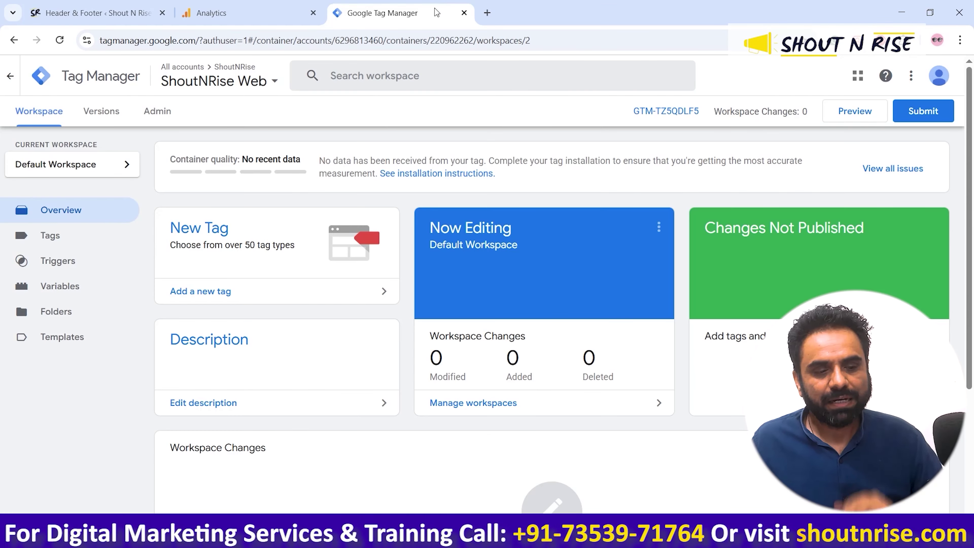
pyautogui.click(218, 293)
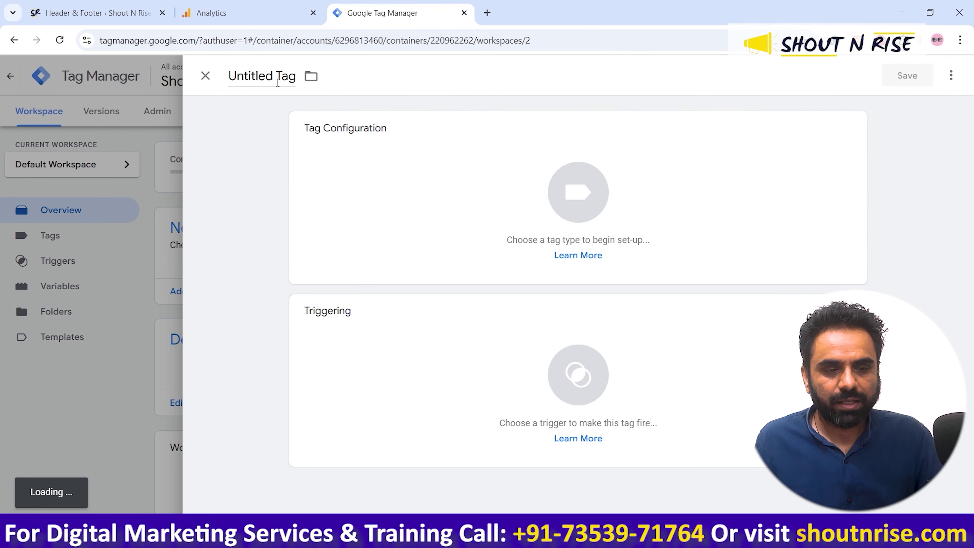
pyautogui.click(276, 78)
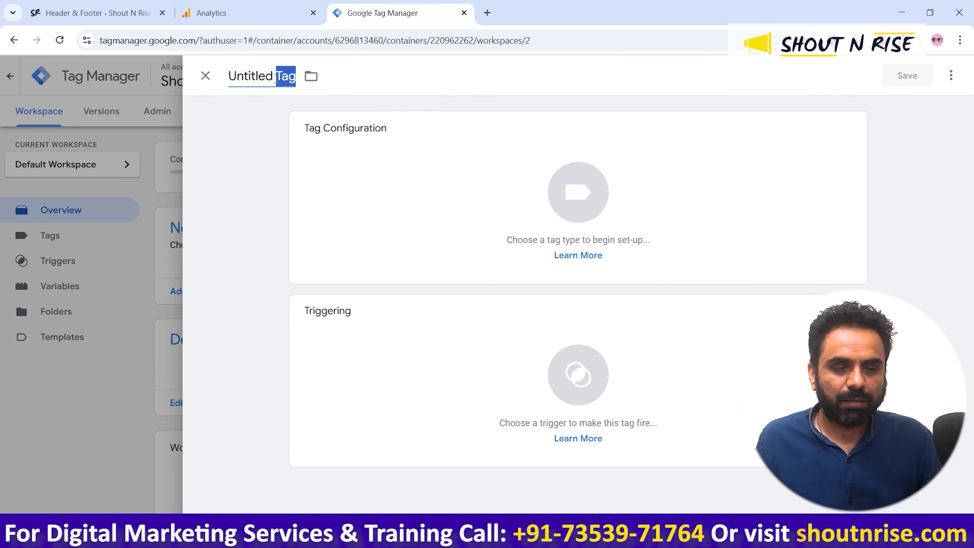
pyautogui.write('GA4')
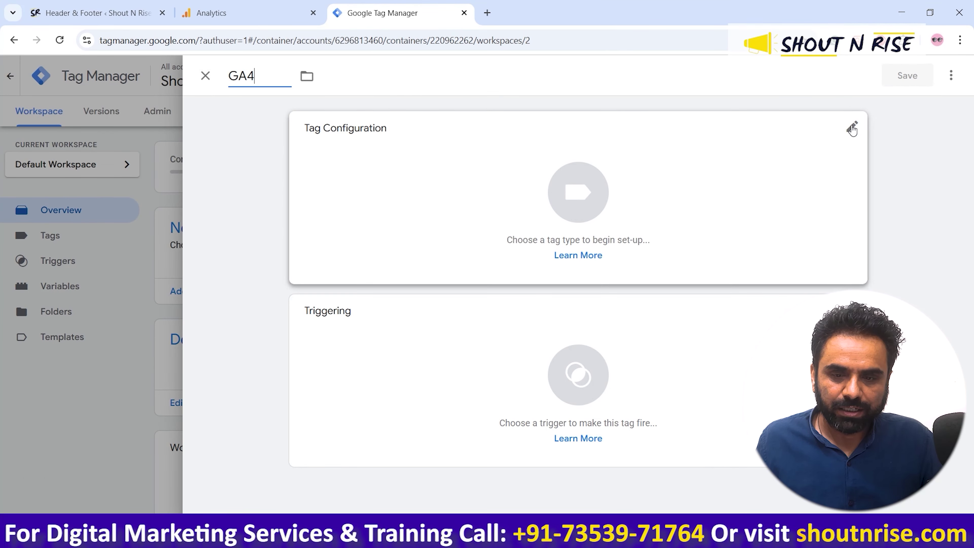
pyautogui.click(851, 126)
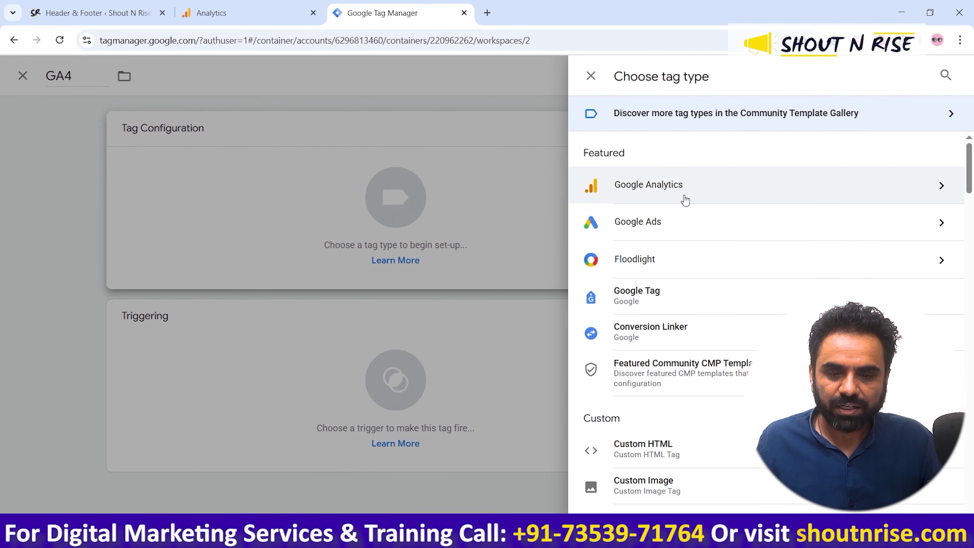
pyautogui.click(697, 191)
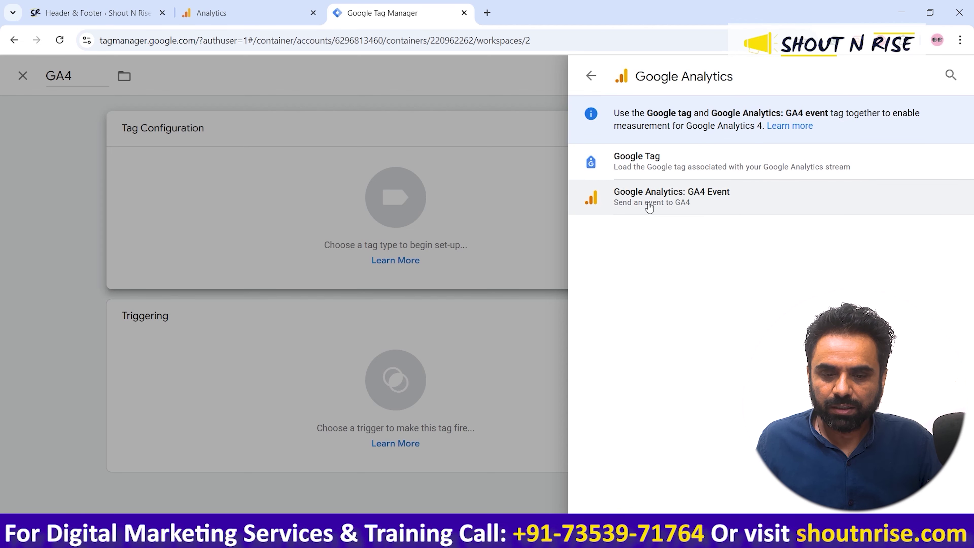
pyautogui.click(673, 171)
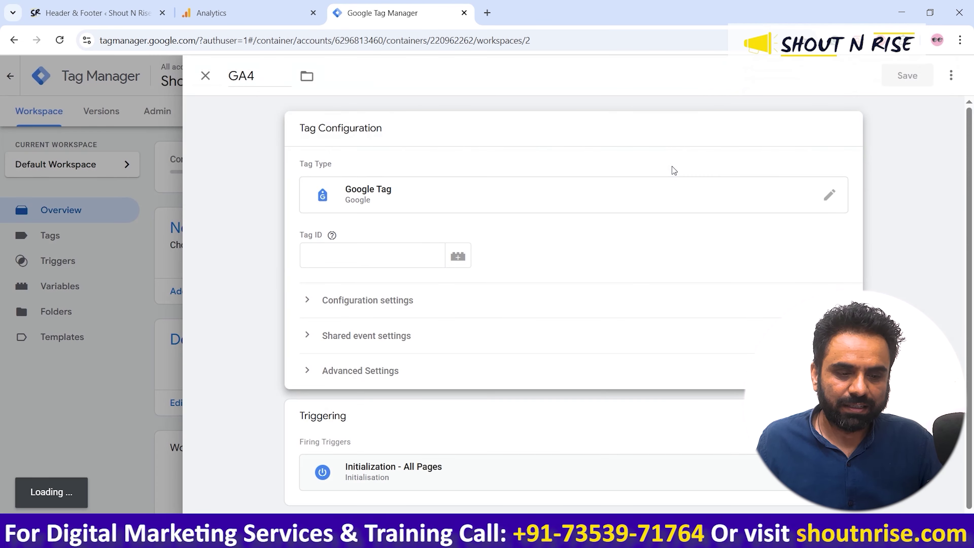
# Copy the web stream's measurement ID from Google Analytics and paste it as the GA4 tag's Tag ID
pyautogui.click(358, 248)
pyautogui.moveTo(333, 236)
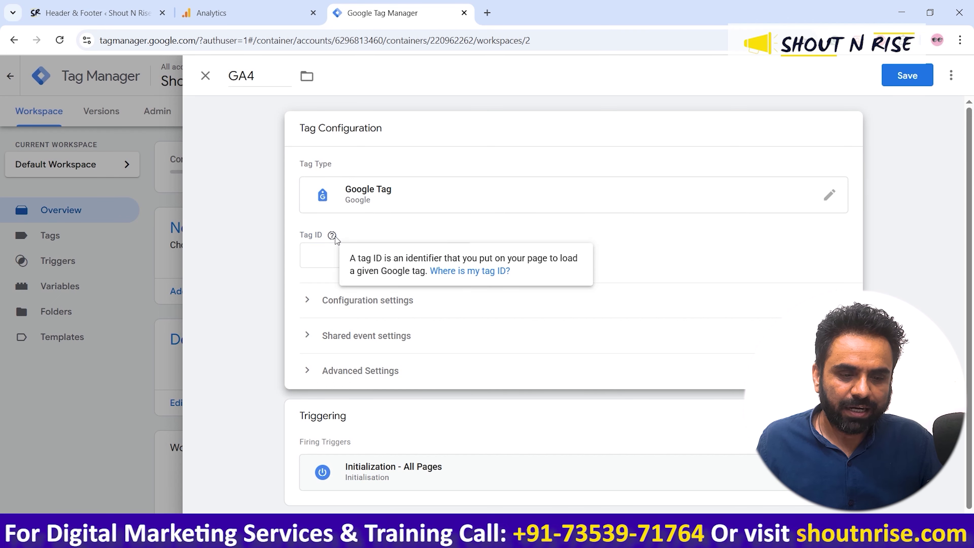
pyautogui.click(258, 10)
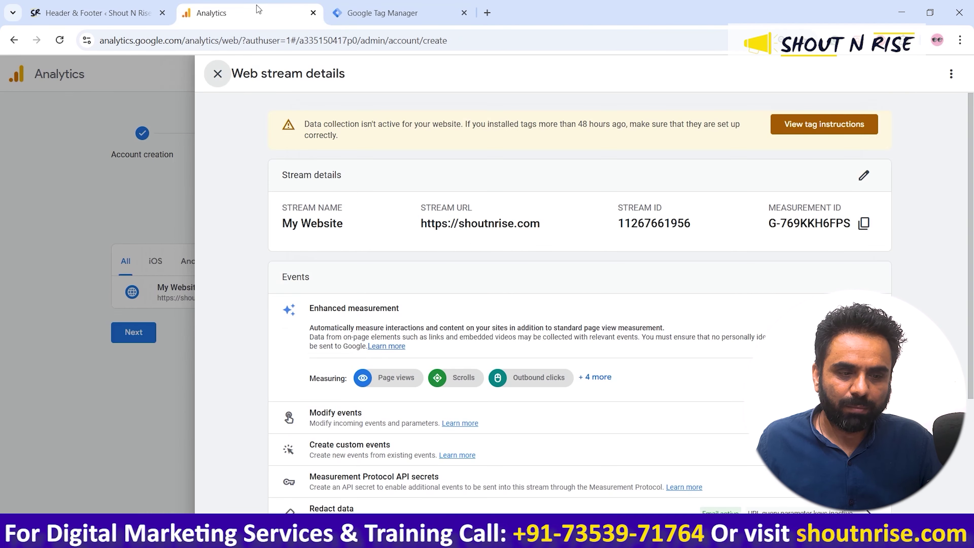
pyautogui.click(864, 226)
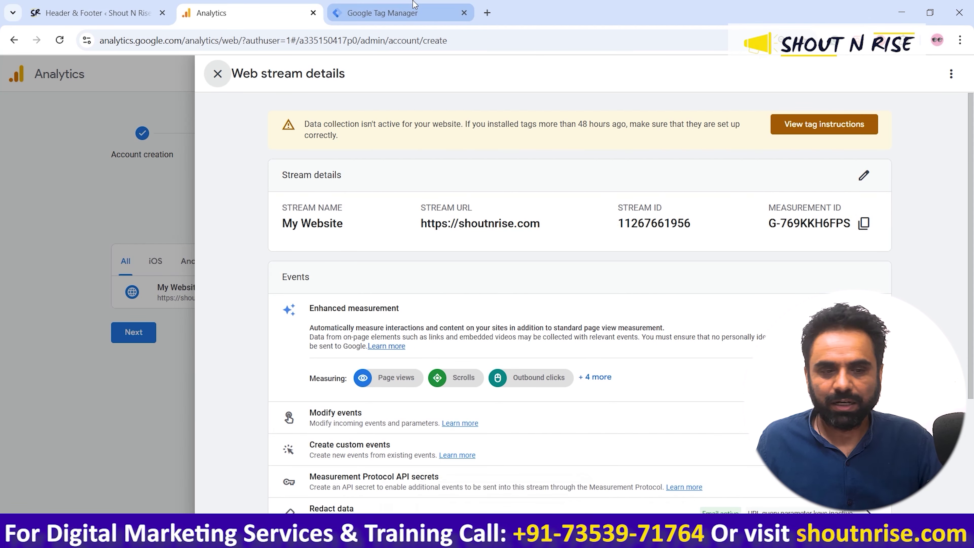
pyautogui.click(427, 12)
pyautogui.hotkey('ctrl', 'v')
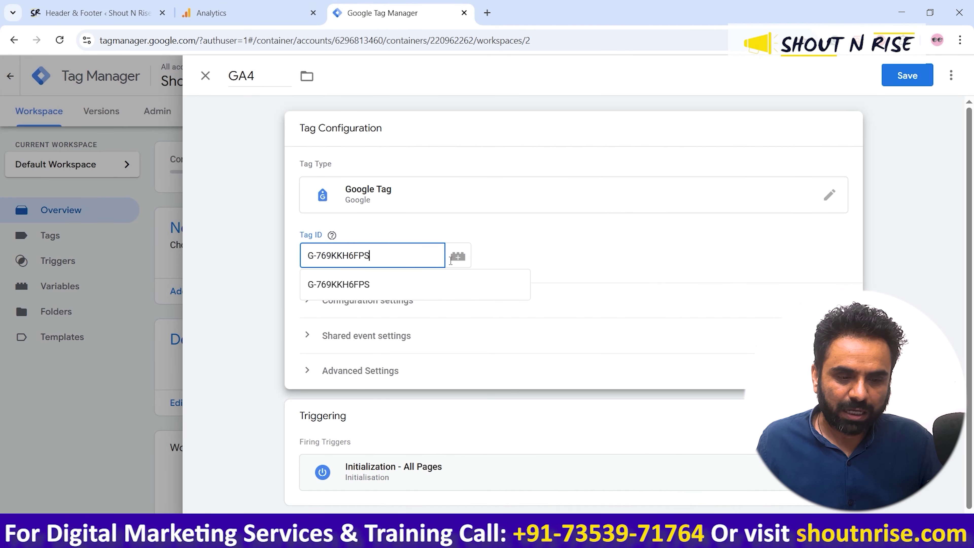
# Keep Initialization - All Pages as the firing trigger and save the GA4 tag
pyautogui.click(545, 402)
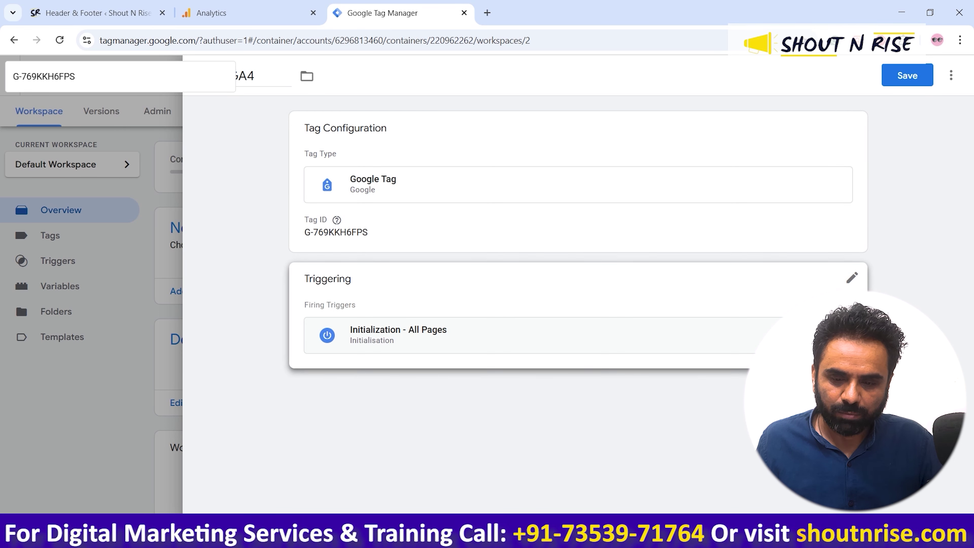
pyautogui.click(850, 279)
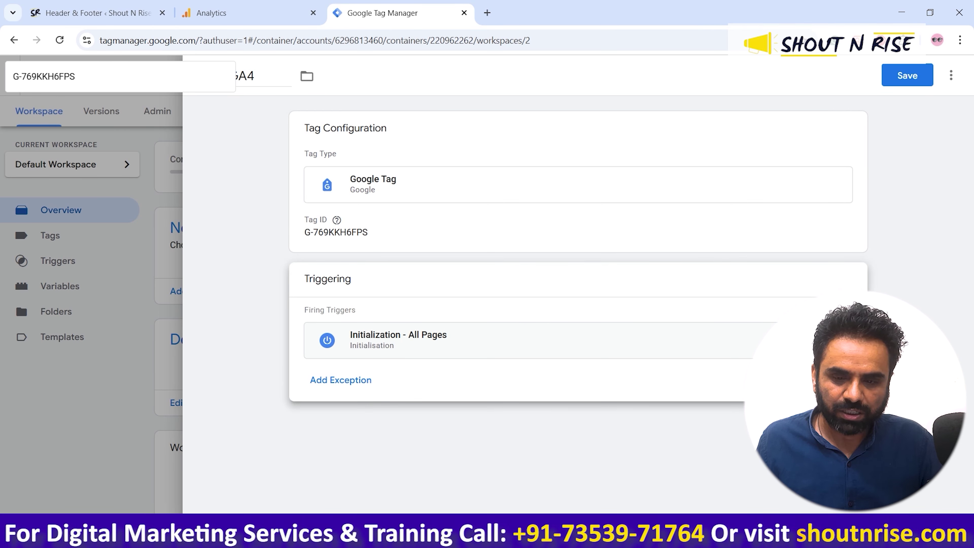
pyautogui.click(913, 84)
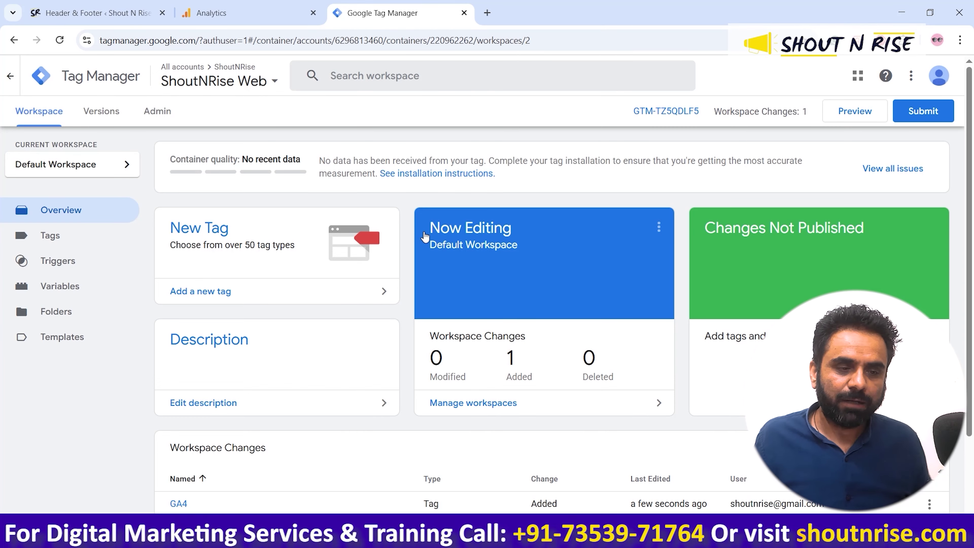
pyautogui.click(247, 15)
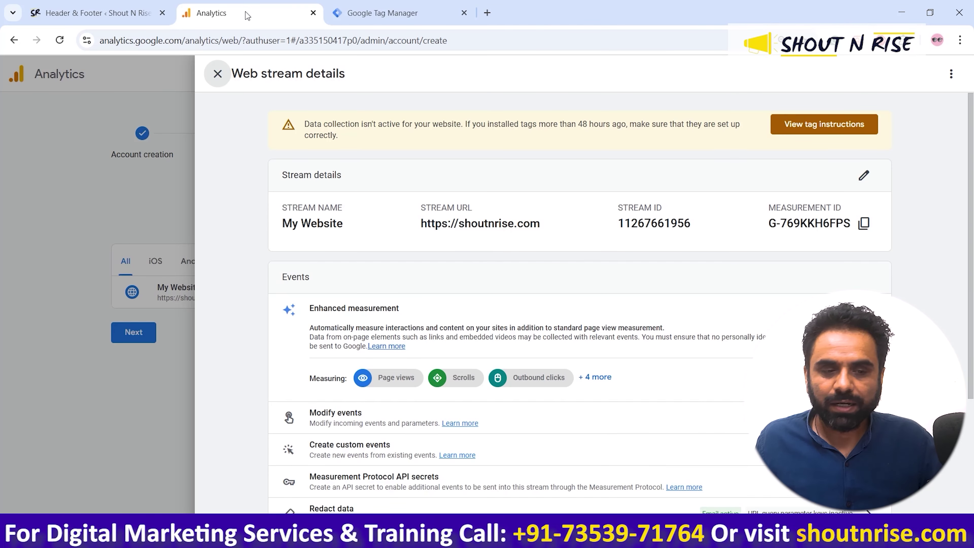
pyautogui.click(402, 6)
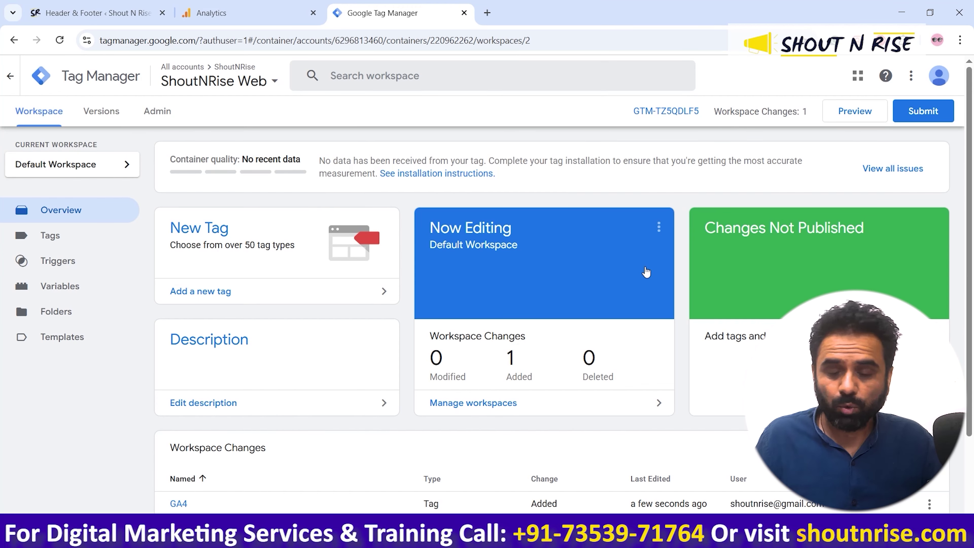
# Submit the workspace changes as a version named V1 and publish it to the Live environment
pyautogui.click(937, 115)
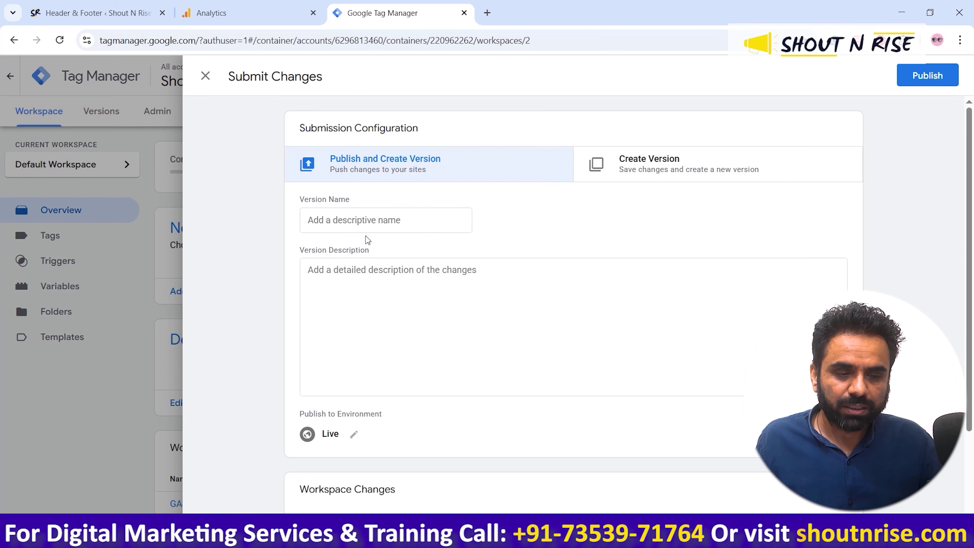
pyautogui.click(364, 226)
pyautogui.write('V')
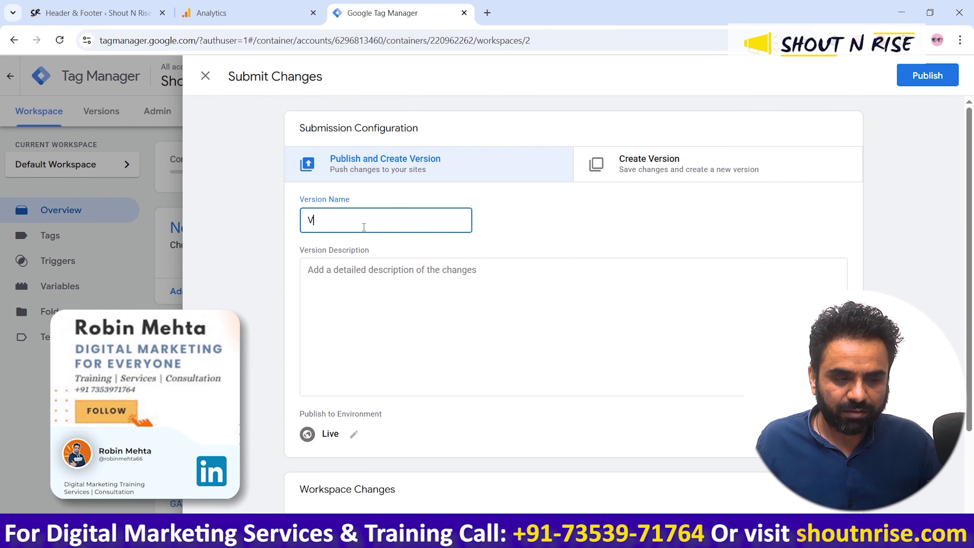
pyautogui.write('1')
pyautogui.click(931, 82)
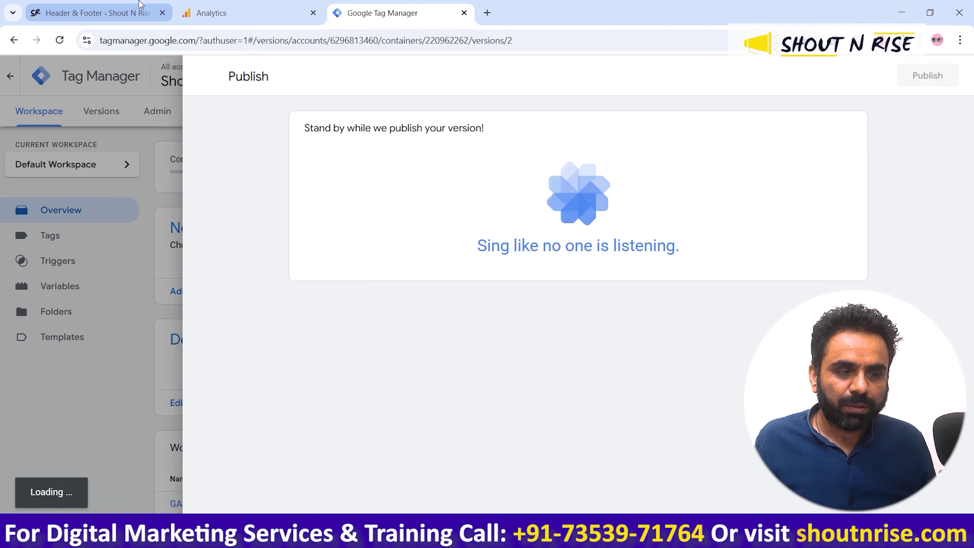
# Switch to the WordPress admin and open the Shout N Rise site's home page in a new browser tab
pyautogui.click(139, 11)
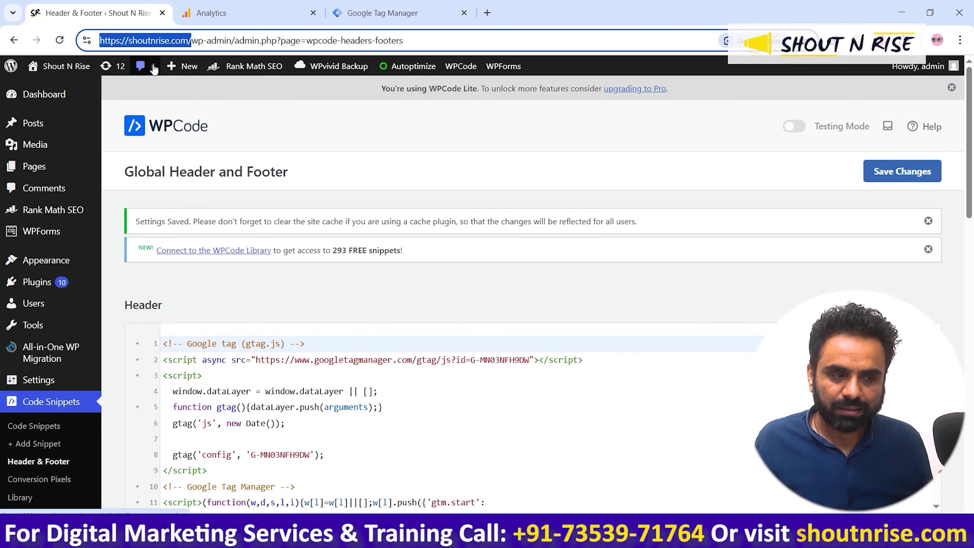
pyautogui.moveTo(58, 66)
pyautogui.rightClick(50, 88)
pyautogui.click(70, 108)
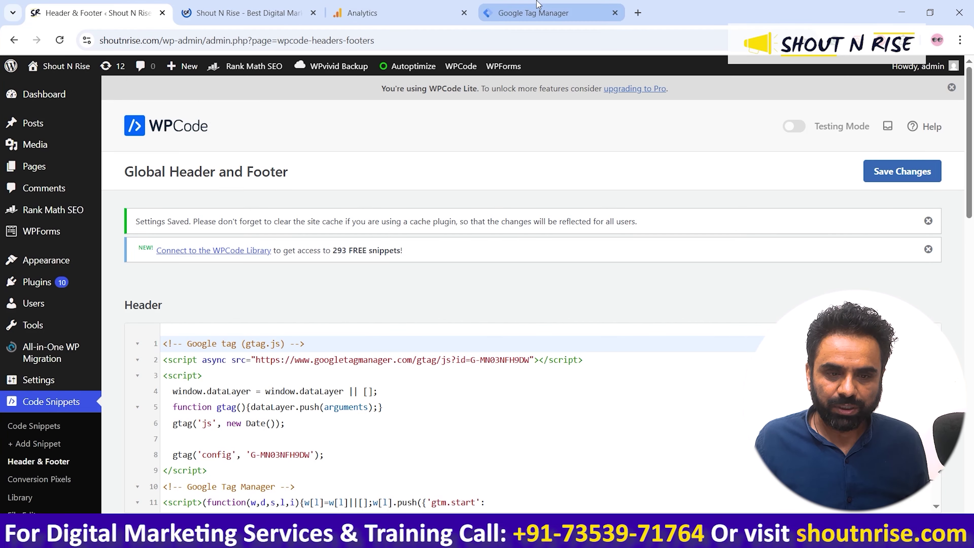
# Review the published version in Tag Manager, the website's home page and the web stream details in Analytics
pyautogui.click(537, 12)
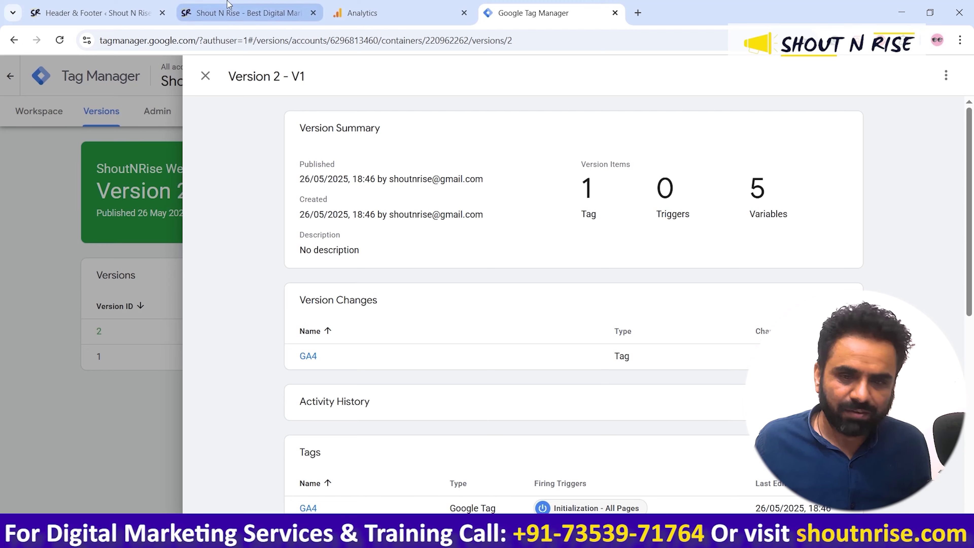
pyautogui.click(245, 13)
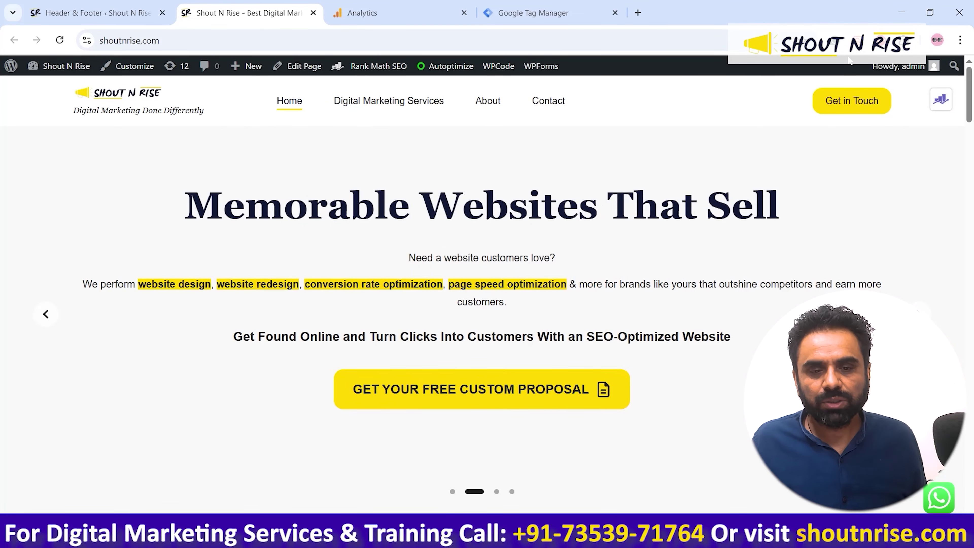
pyautogui.click(533, 13)
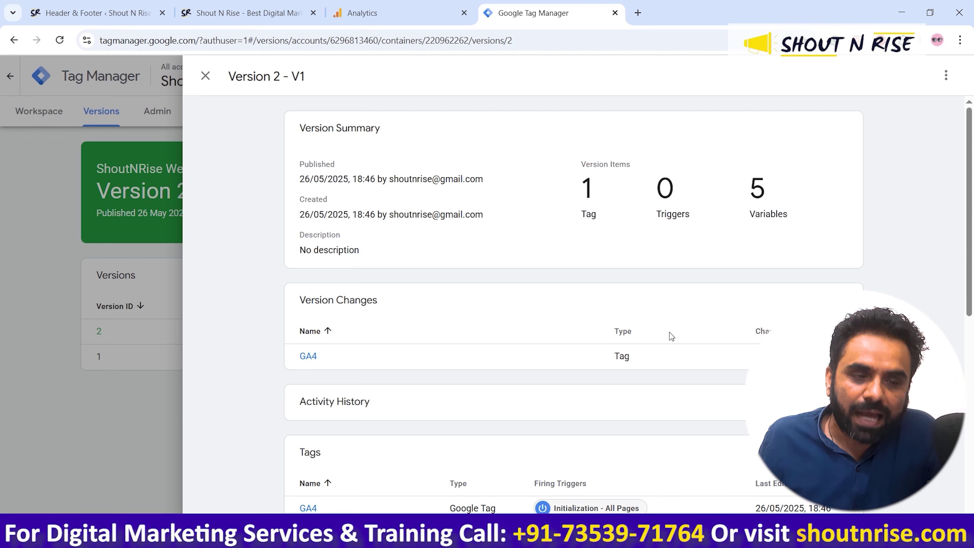
pyautogui.click(397, 6)
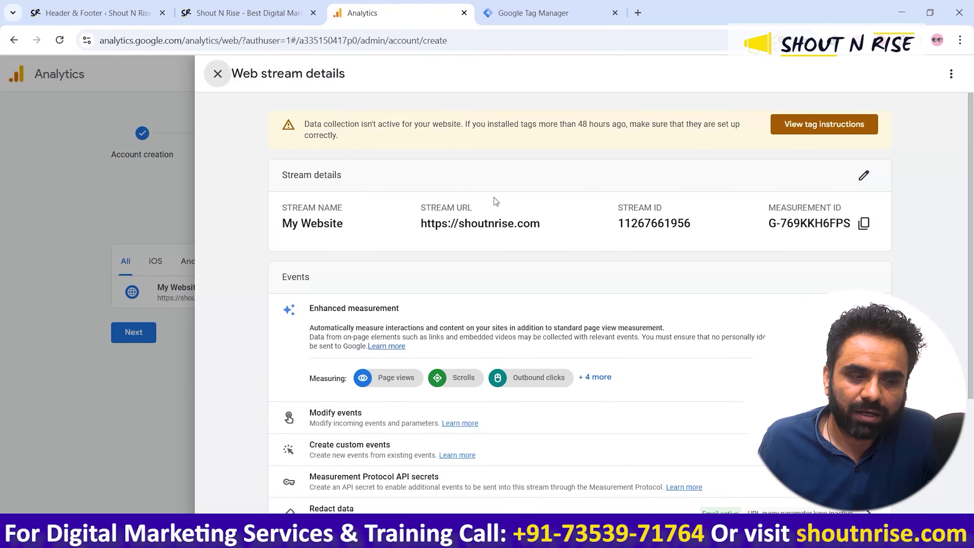
pyautogui.hotkey('ctrl', 'shift', 'Tab')
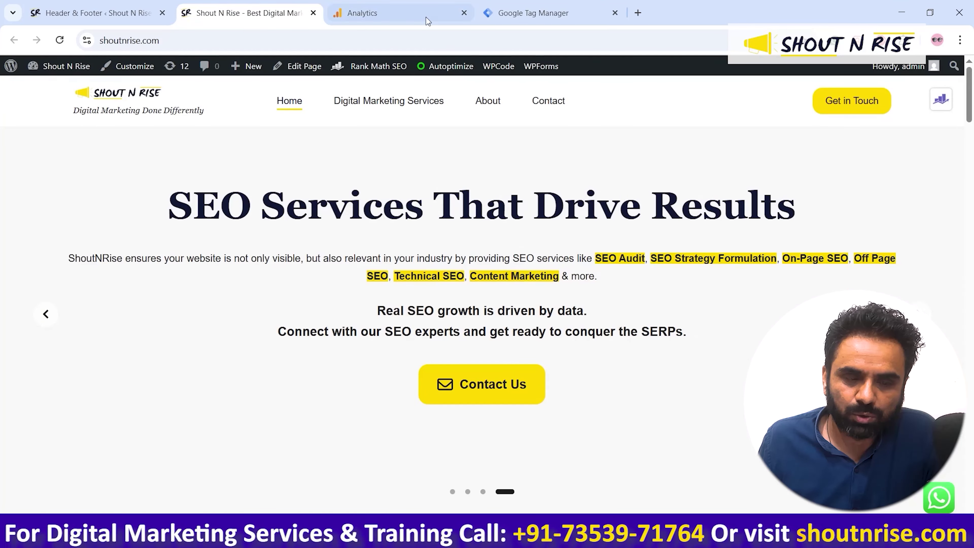
# Close the web stream details in Analytics, finish the data collection setup and open the Realtime pages report
pyautogui.click(424, 15)
pyautogui.click(217, 73)
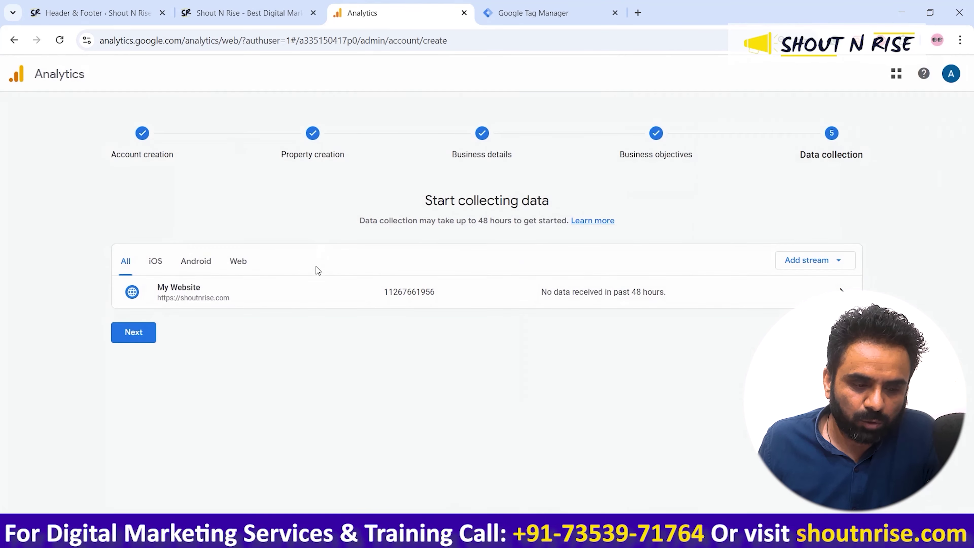
pyautogui.click(141, 335)
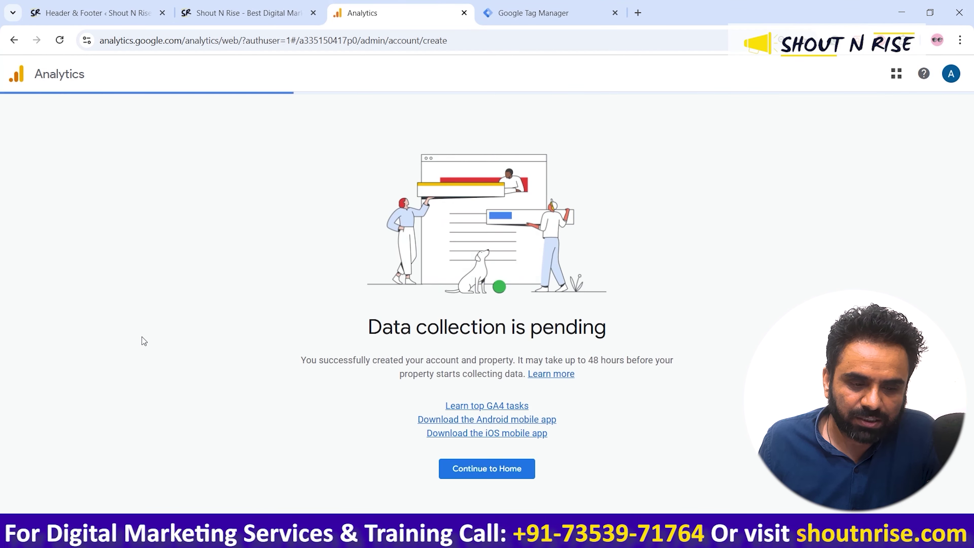
pyautogui.click(489, 467)
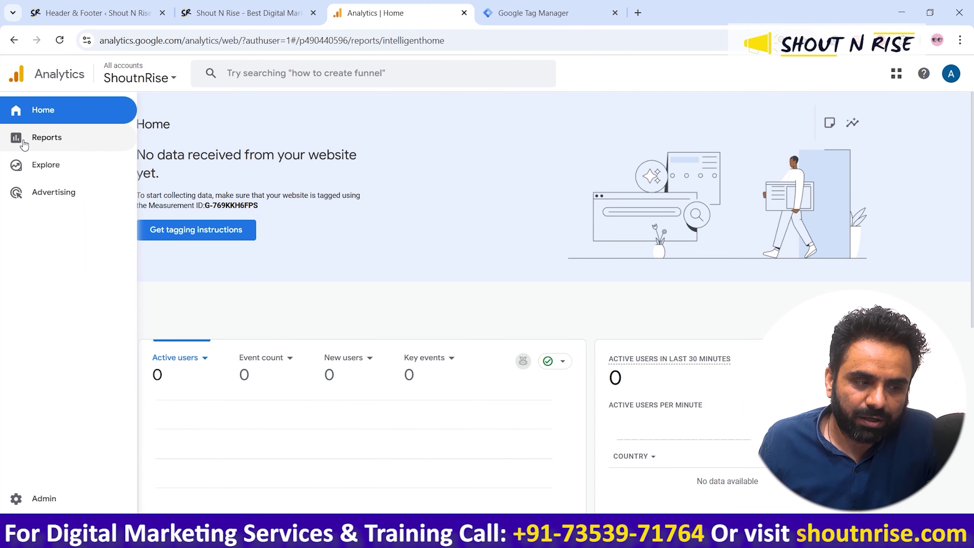
pyautogui.click(35, 137)
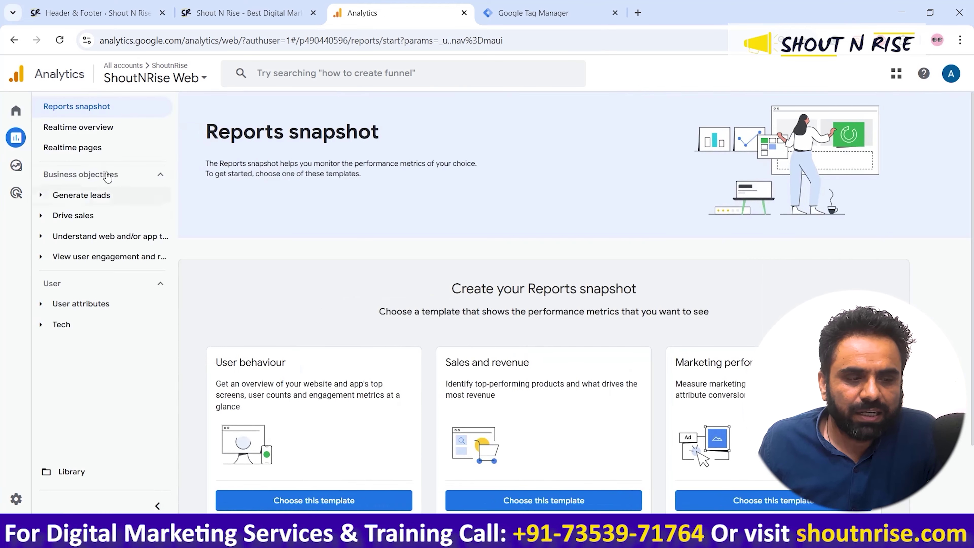
pyautogui.click(87, 147)
pyautogui.click(237, 5)
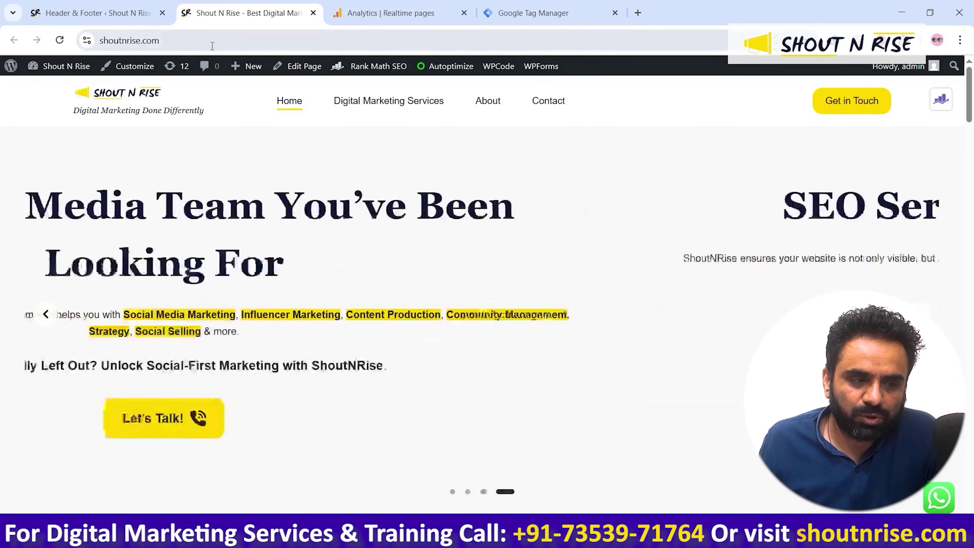
pyautogui.click(202, 40)
pyautogui.moveTo(171, 40); pyautogui.dragTo(206, 44)
pyautogui.hotkey('ctrl', 'a')
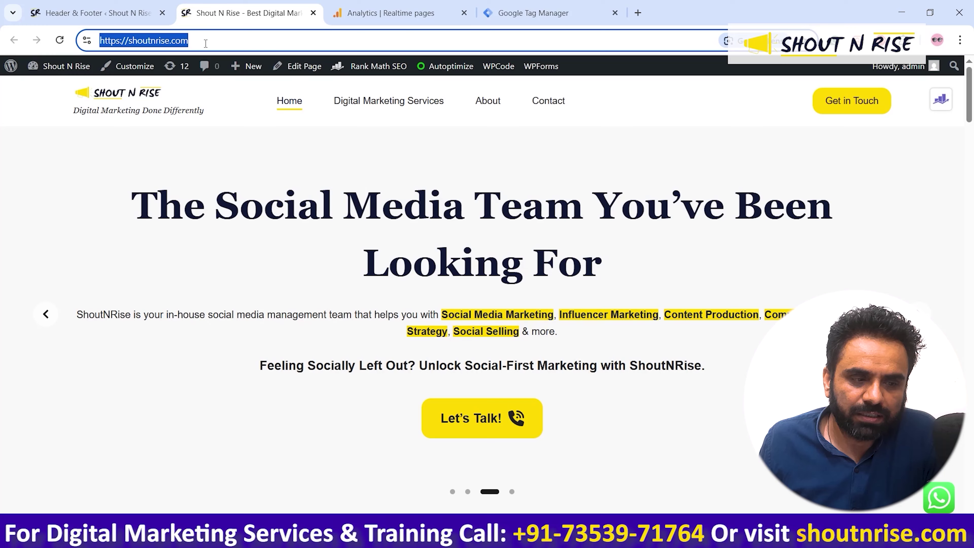
pyautogui.rightClick(205, 43)
pyautogui.click(241, 163)
pyautogui.click(959, 40)
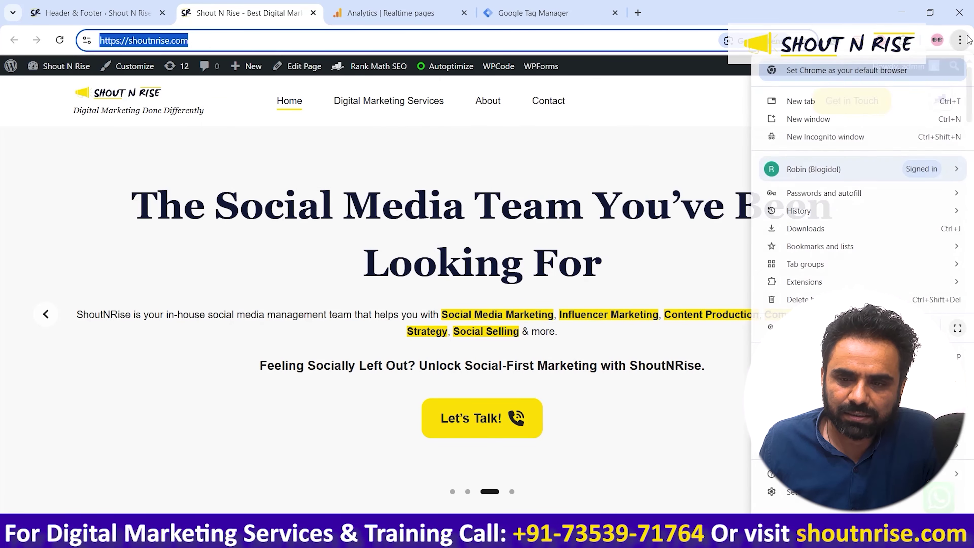
pyautogui.click(835, 134)
pyautogui.rightClick(453, 42)
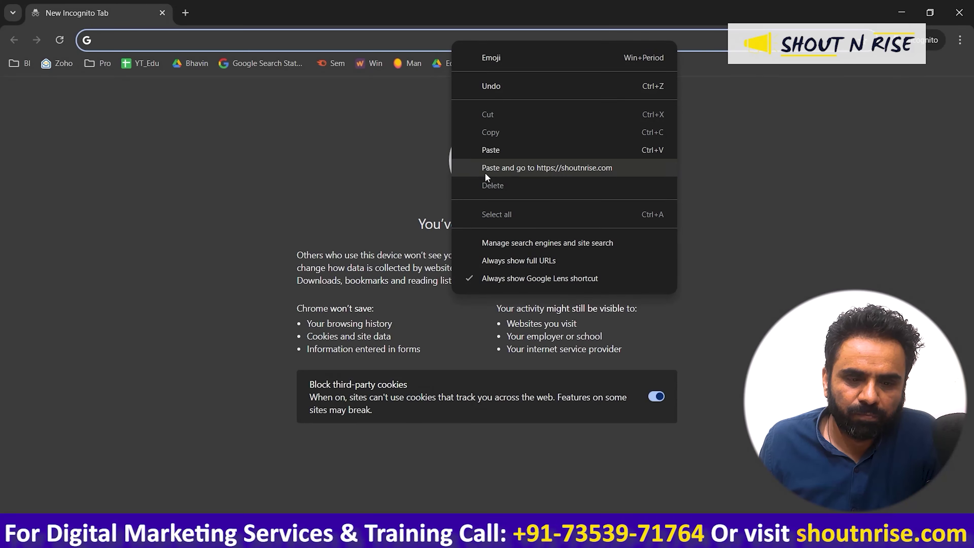
pyautogui.click(485, 173)
pyautogui.click(899, 13)
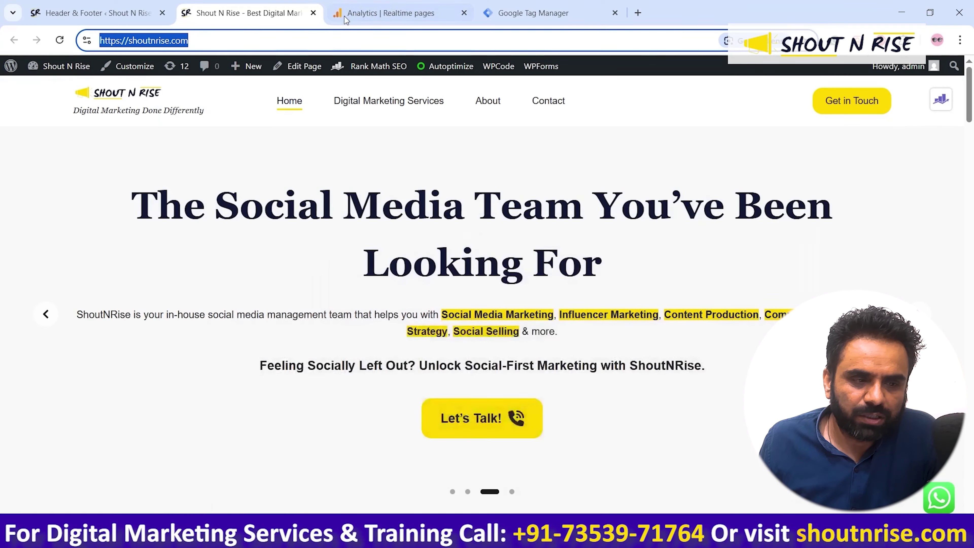
pyautogui.click(387, 13)
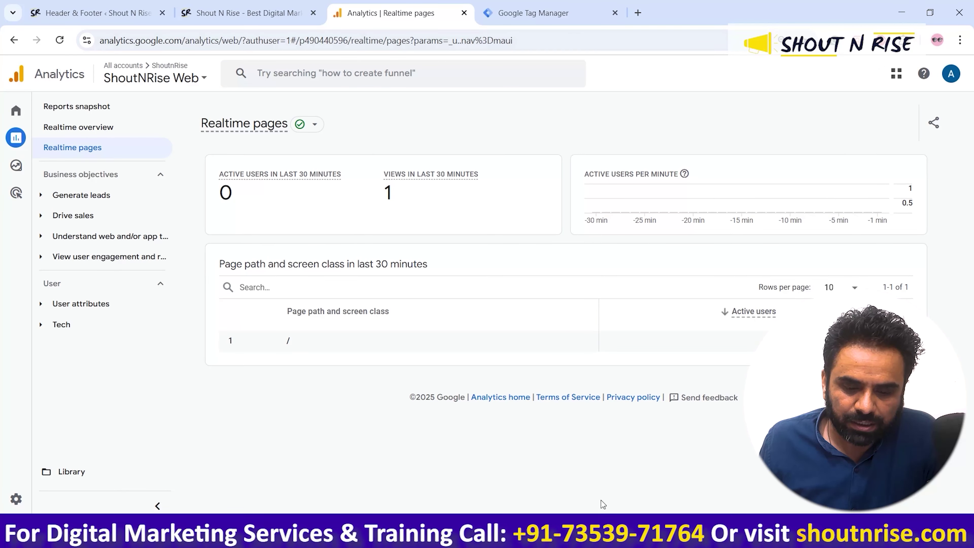
# Switch to the incognito window and open the website's Contact page
pyautogui.moveTo(605, 539)
pyautogui.click(674, 476)
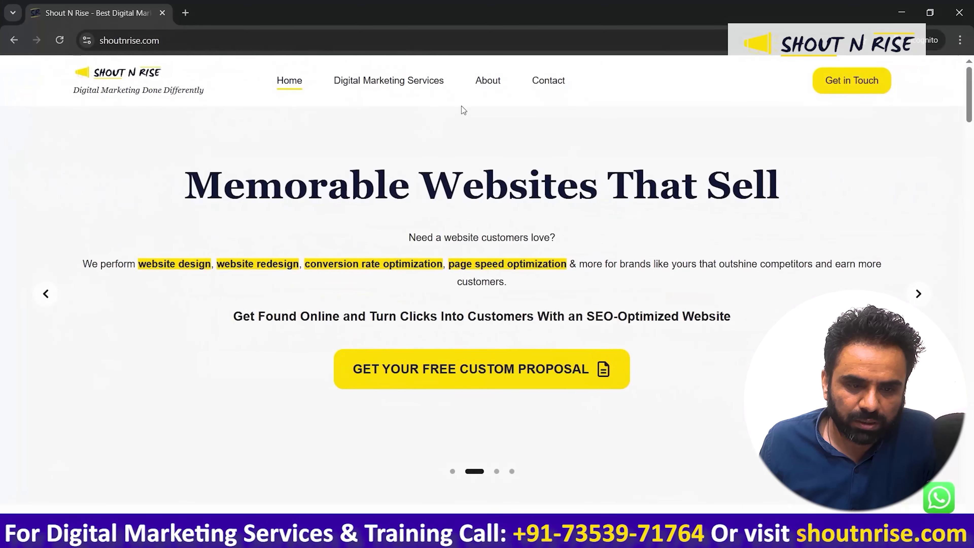
pyautogui.click(533, 88)
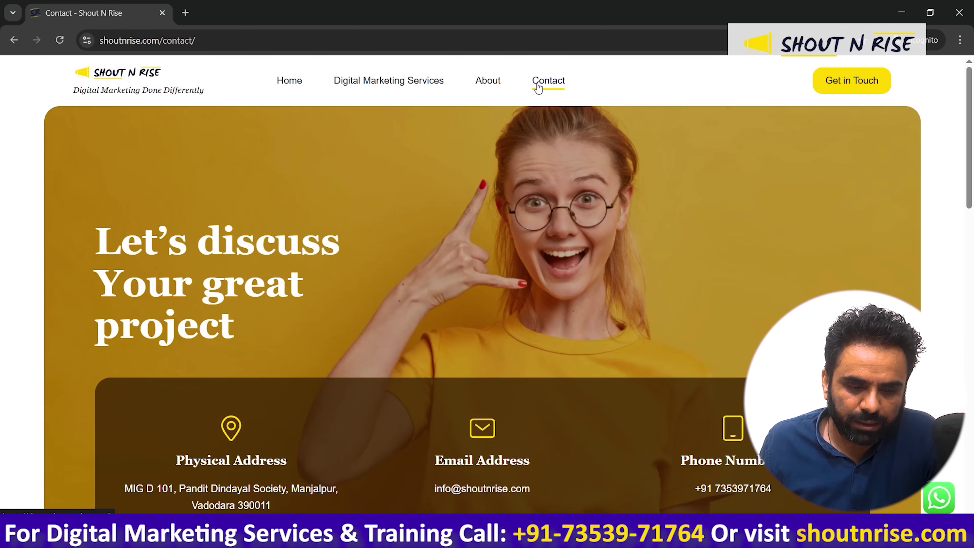
# Return to the Realtime pages report, reload it and compare it with the WPCode header scripts in WordPress
pyautogui.moveTo(606, 539)
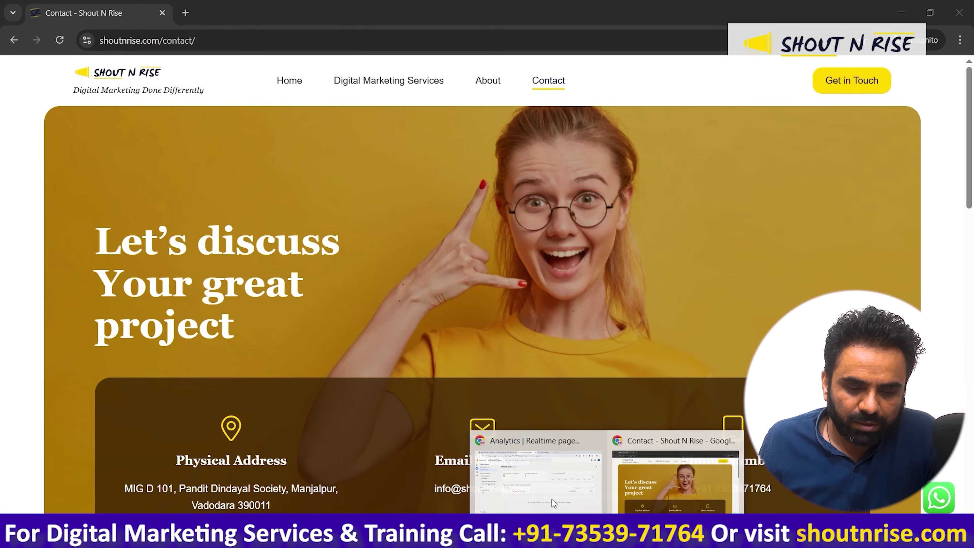
pyautogui.click(540, 499)
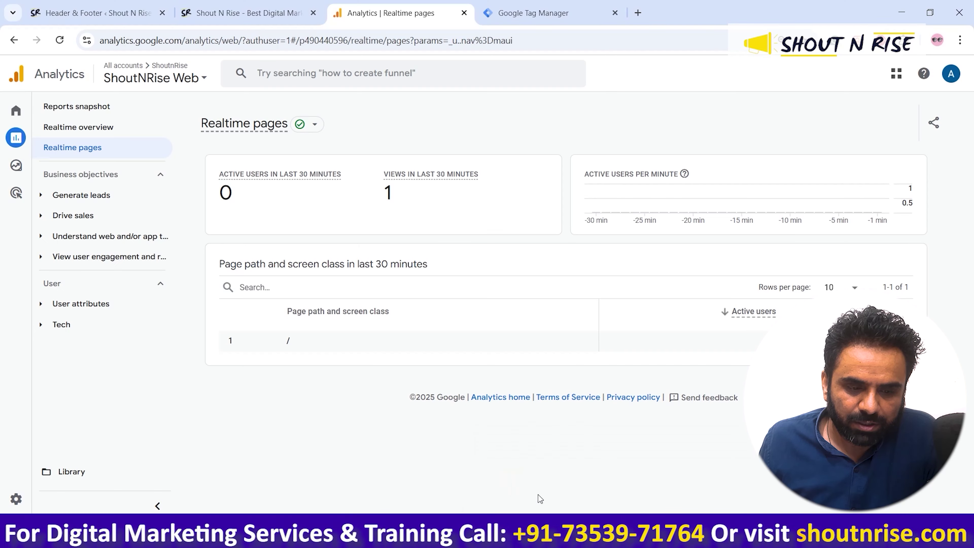
pyautogui.click(223, 43)
pyautogui.press('Return')
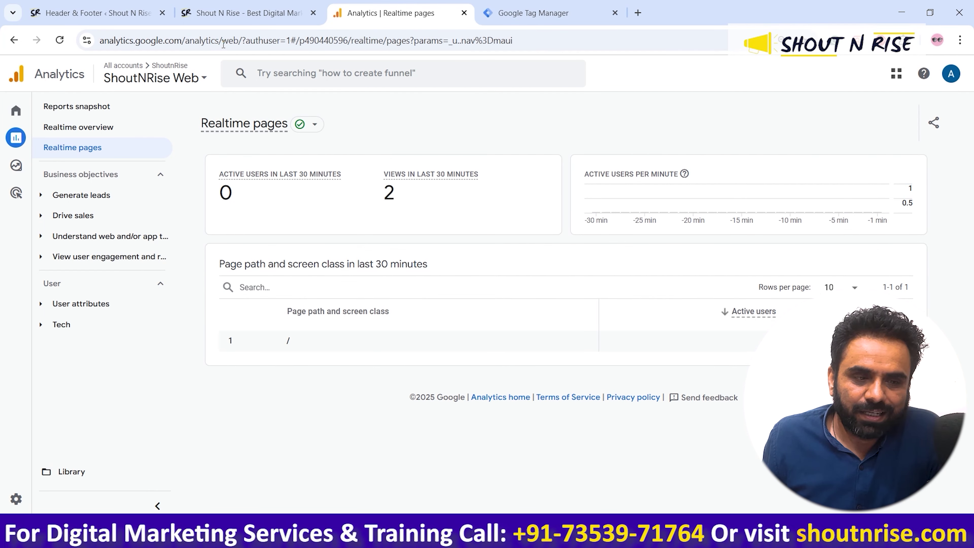
pyautogui.click(47, 5)
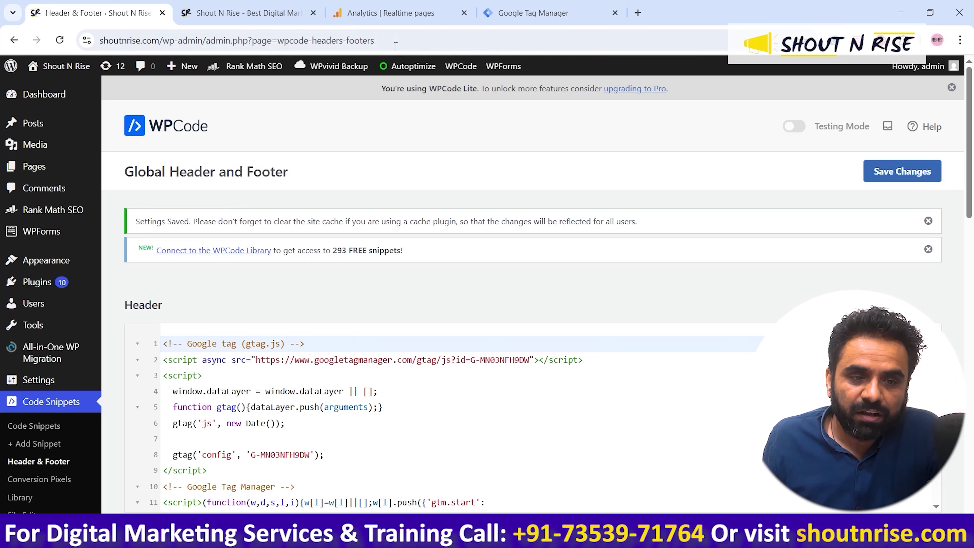
pyautogui.click(391, 12)
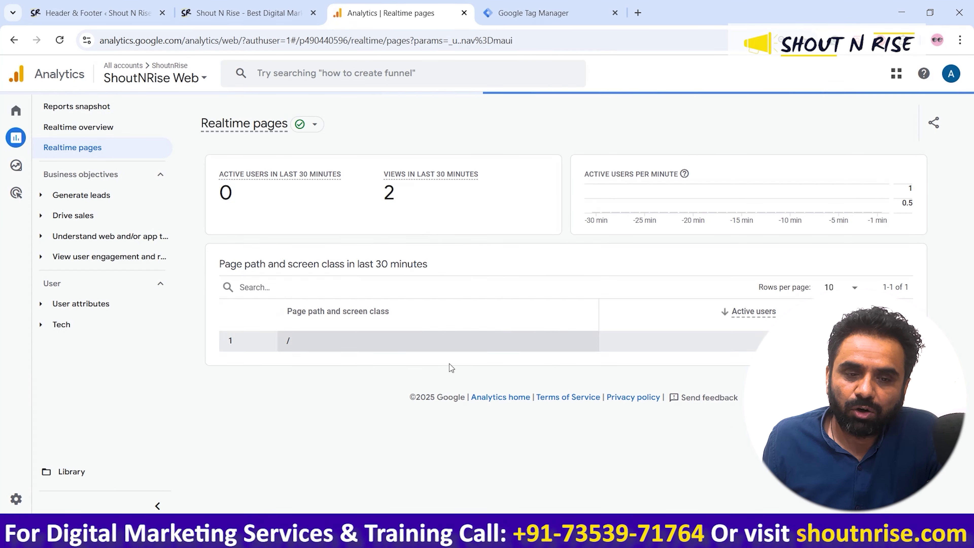
# Switch to Tag Manager, close the Version 2 details and go back to the list of all accounts
pyautogui.click(537, 12)
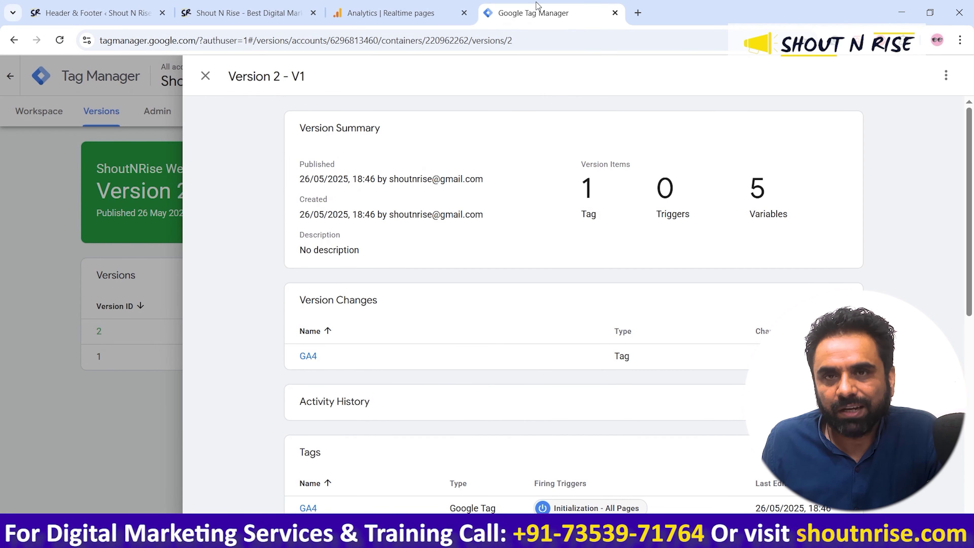
pyautogui.click(203, 78)
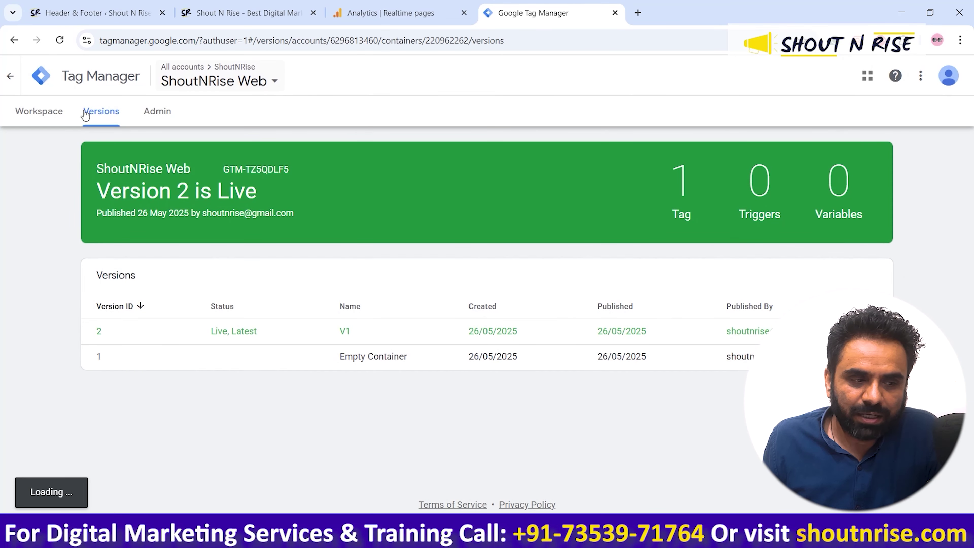
pyautogui.click(5, 80)
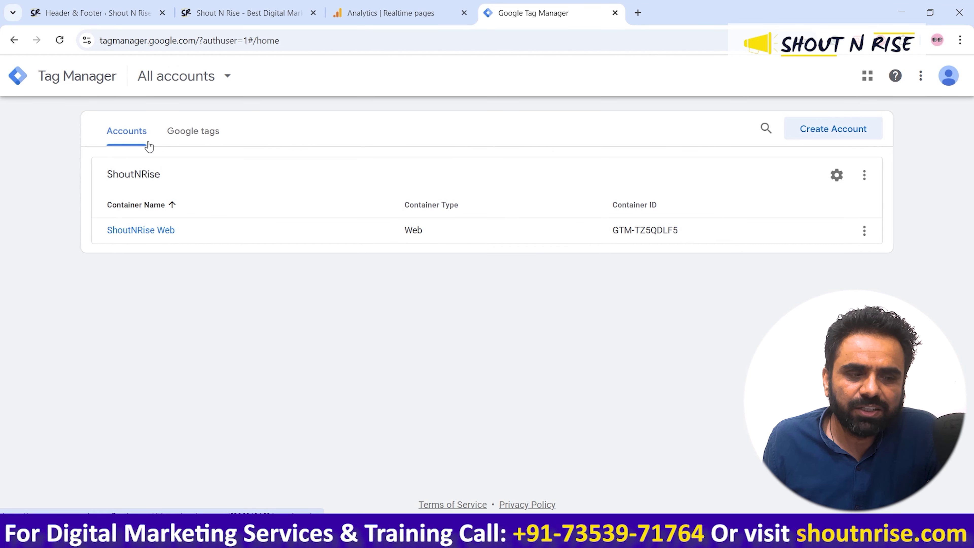
pyautogui.click(190, 92)
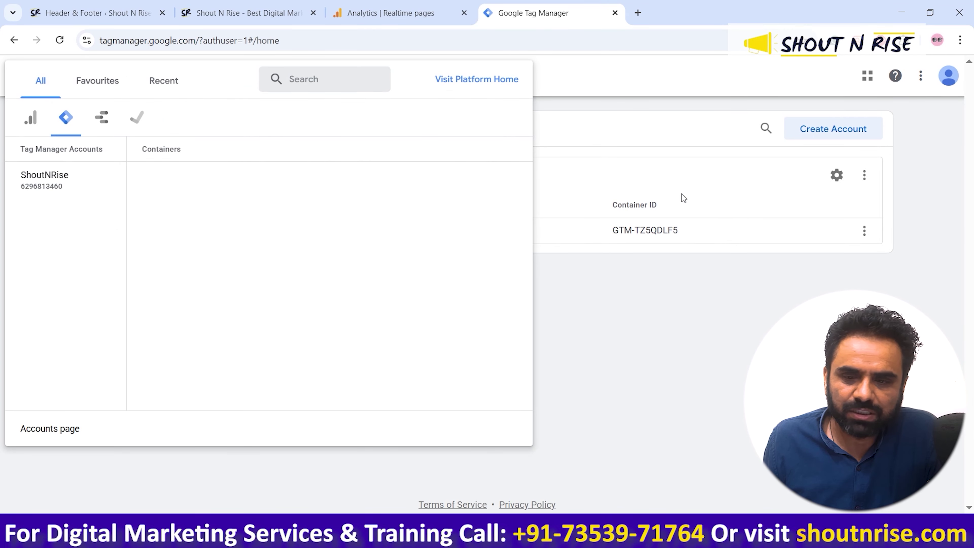
pyautogui.click(877, 188)
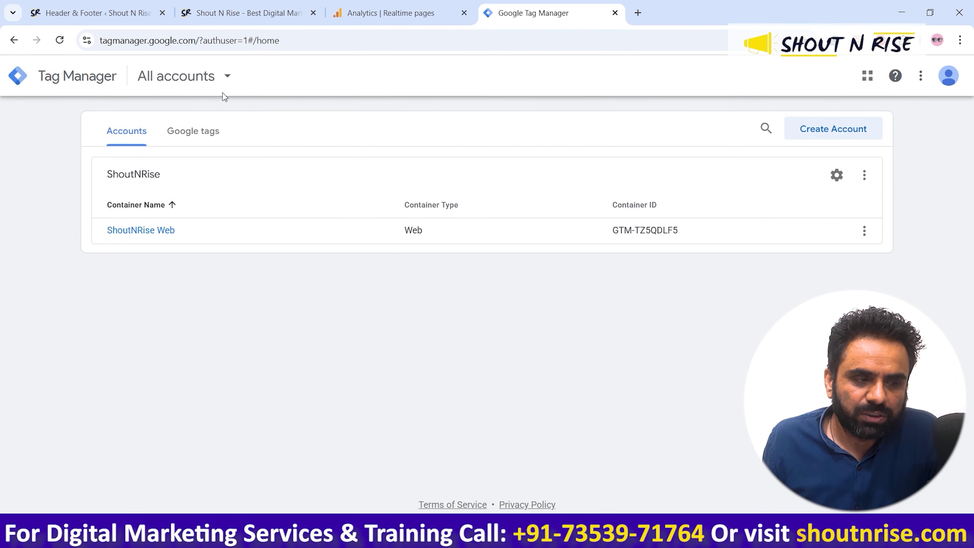
# Open the ShoutNRise Web container's workspace and start a new tag named GA4
pyautogui.click(167, 85)
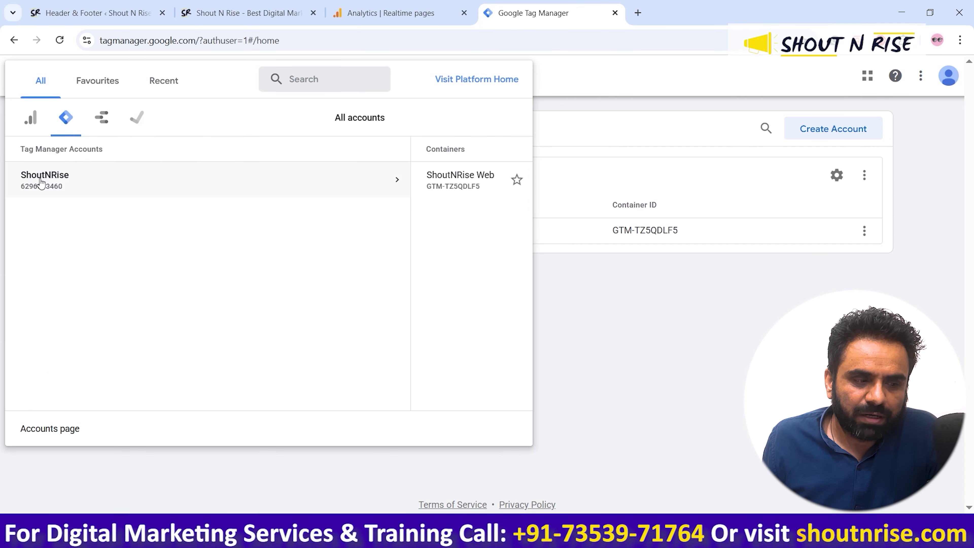
pyautogui.click(276, 181)
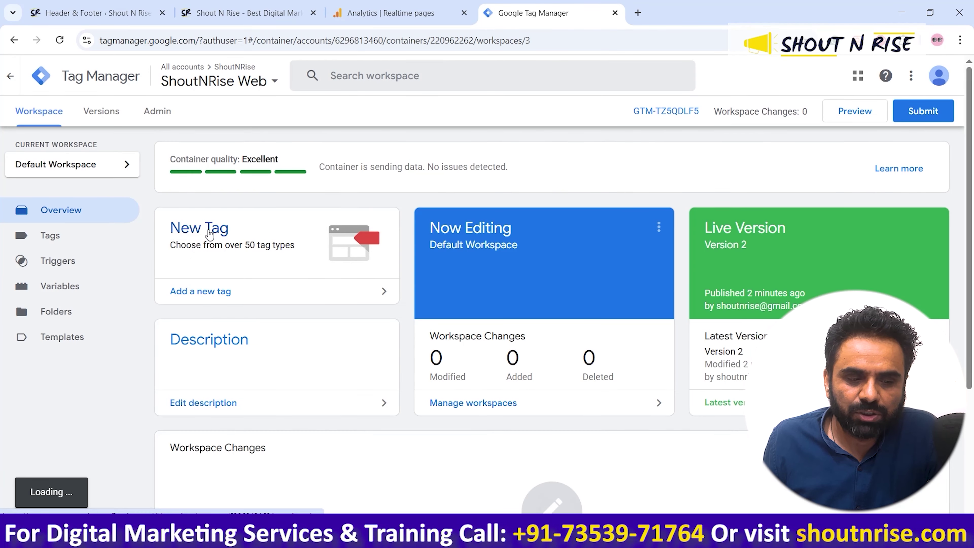
pyautogui.click(209, 232)
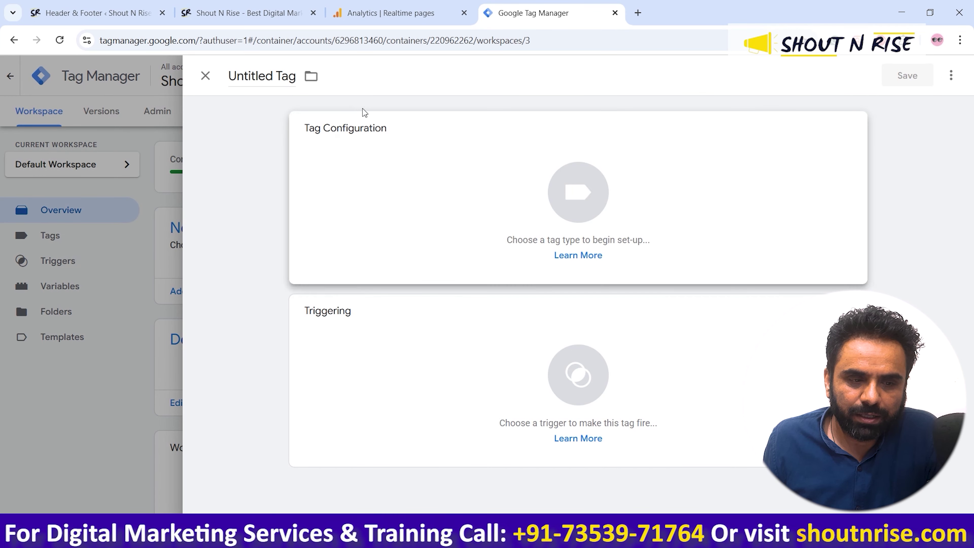
pyautogui.click(285, 77)
pyautogui.tripleClick(285, 77)
pyautogui.write('GA4')
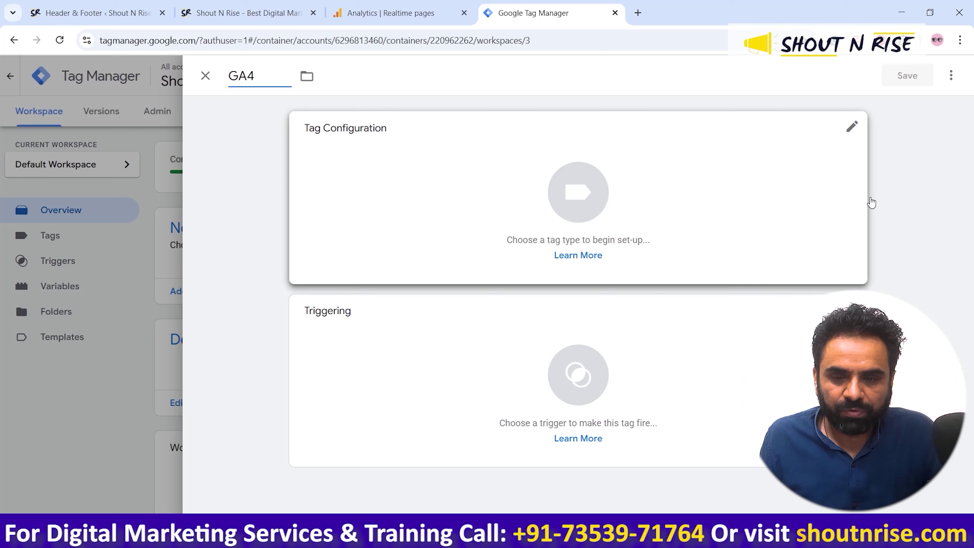
# Examine the tag types available for the new tag, from the featured Google tags to third-party tags, and close the list without choosing one
pyautogui.click(852, 129)
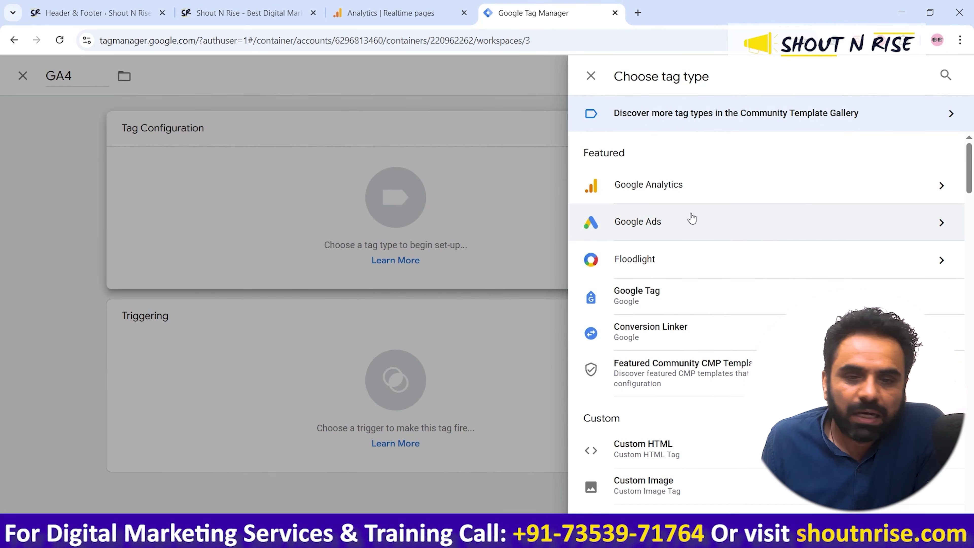
pyautogui.scroll(-3, 663, 303)
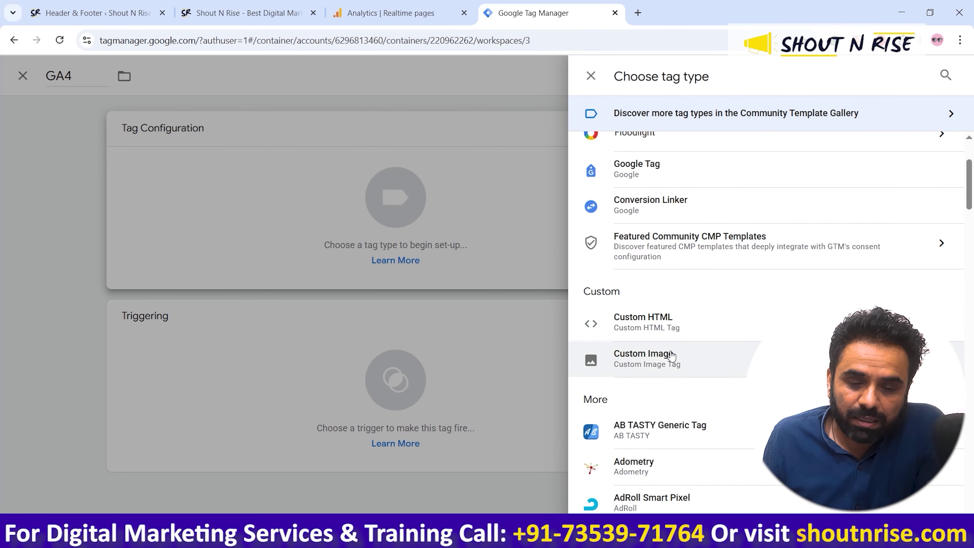
pyautogui.scroll(-6, 671, 268)
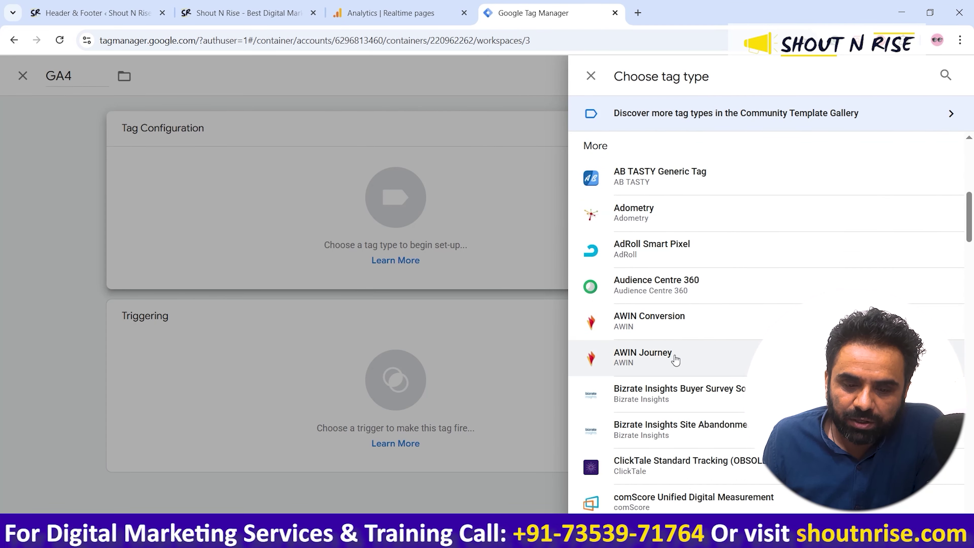
pyautogui.scroll(-6, 674, 362)
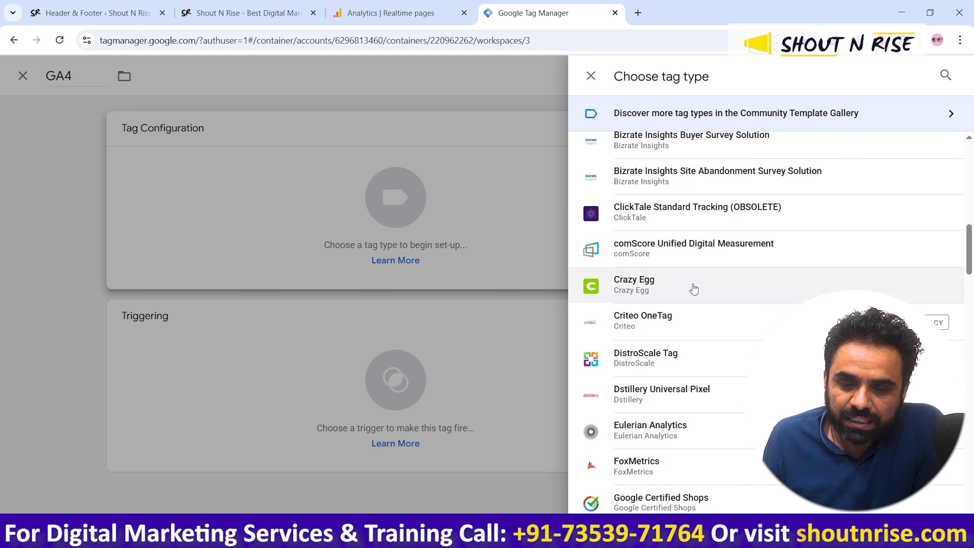
pyautogui.scroll(-5, 692, 287)
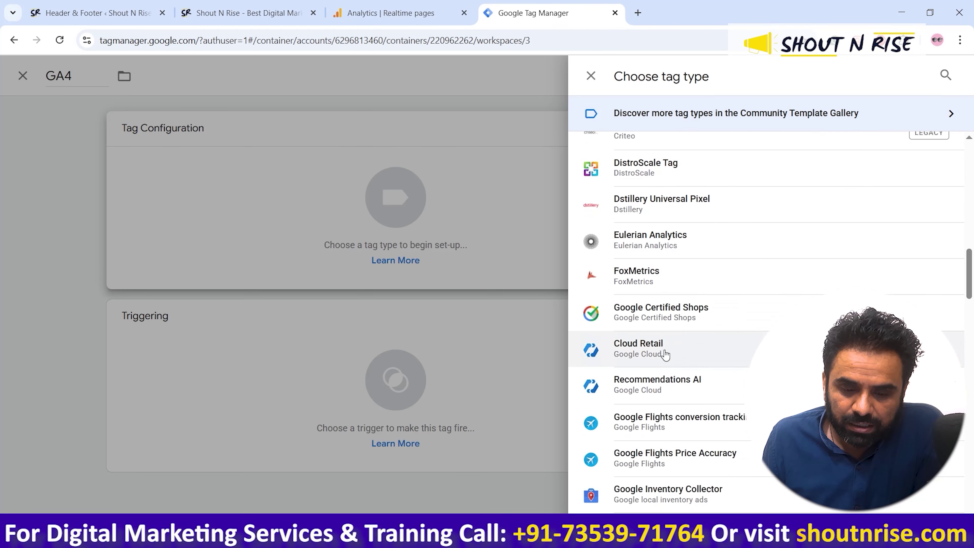
pyautogui.scroll(-4, 665, 357)
pyautogui.scroll(-1, 690, 402)
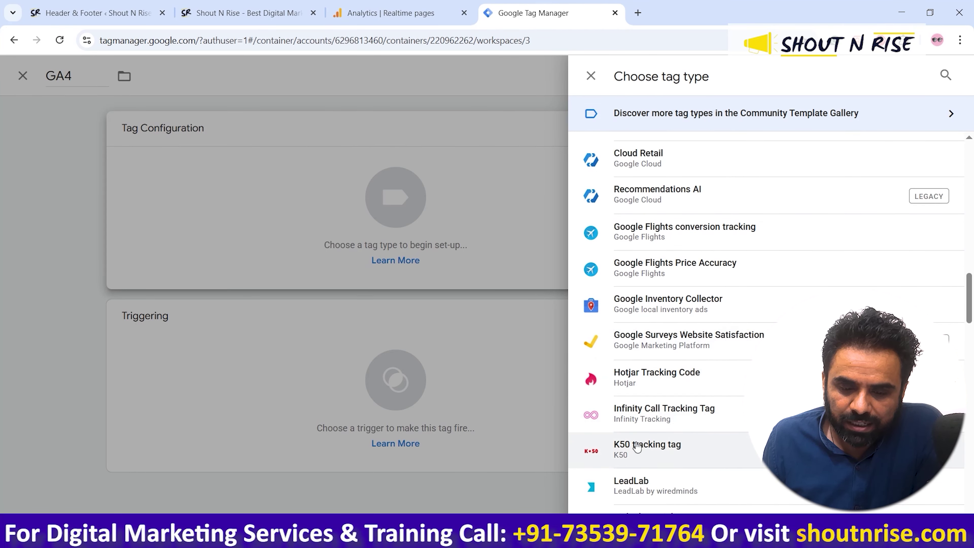
pyautogui.scroll(-3, 663, 441)
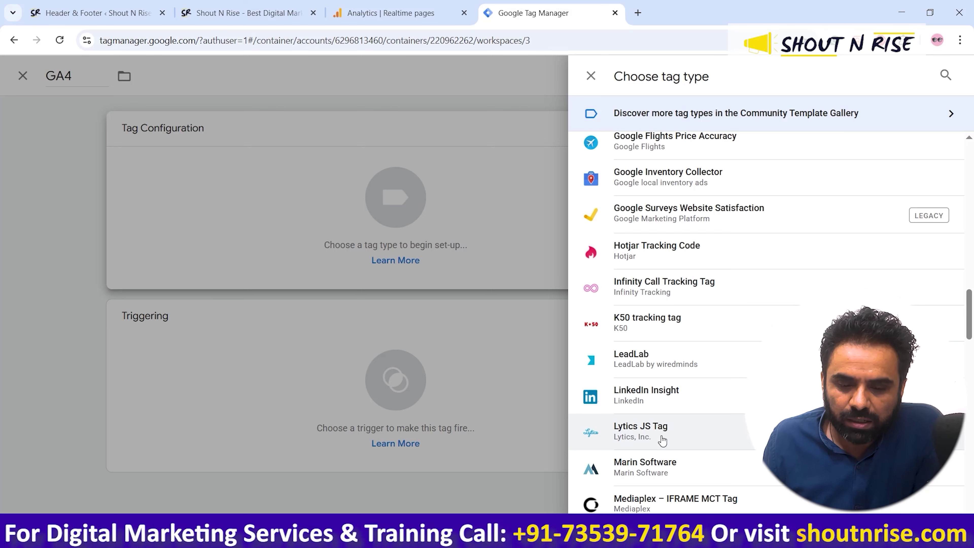
pyautogui.scroll(-9, 663, 414)
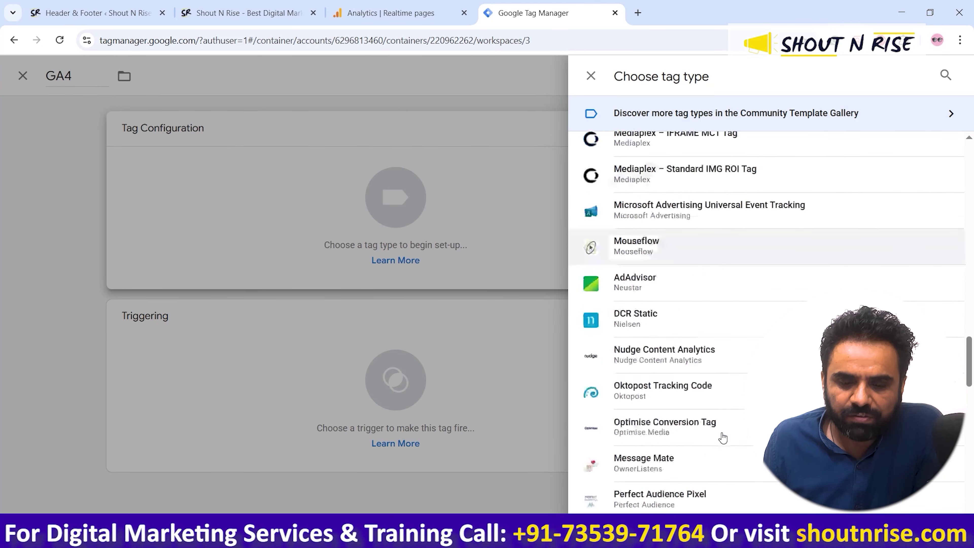
pyautogui.scroll(-4, 722, 437)
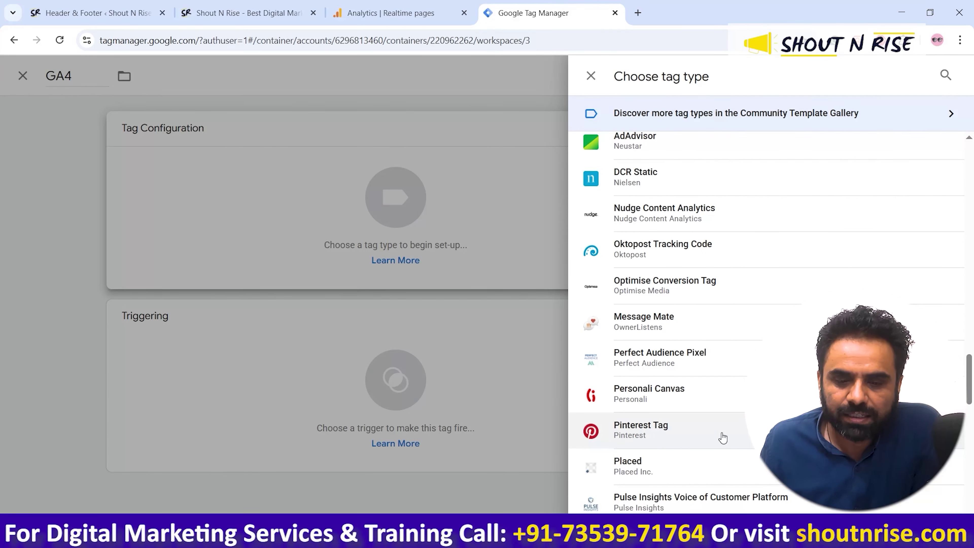
pyautogui.scroll(20, 638, 321)
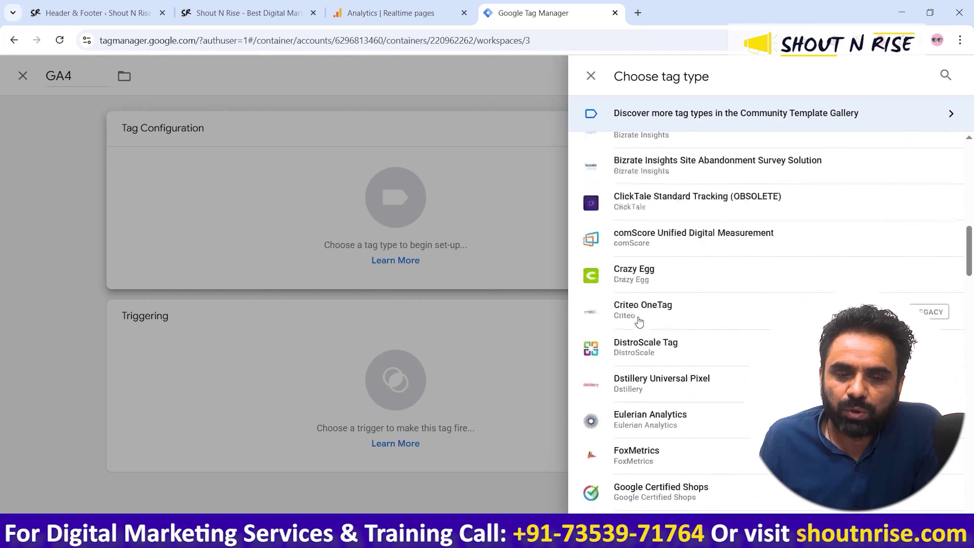
pyautogui.scroll(8, 638, 322)
pyautogui.click(591, 75)
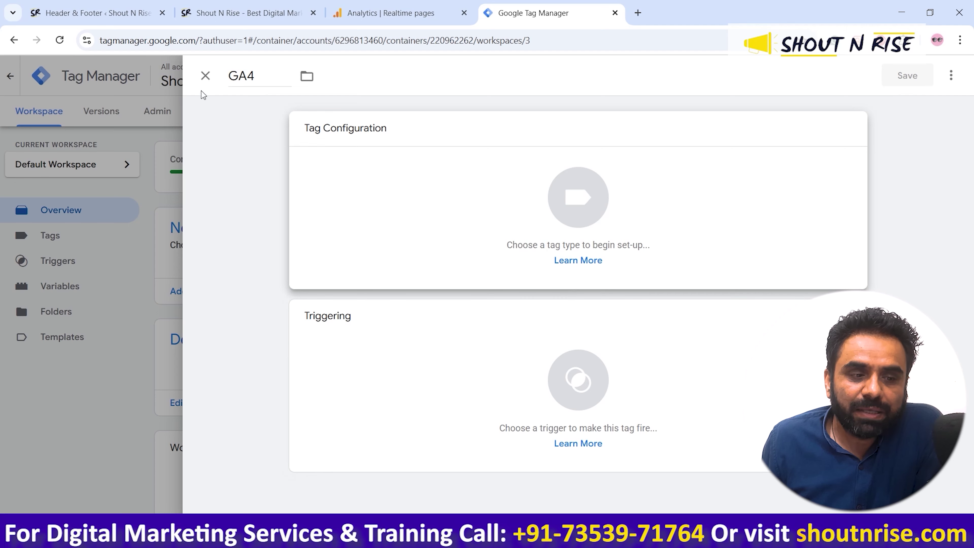
# Discard the unsaved GA4 tag and return to the Realtime pages report in Google Analytics
pyautogui.click(206, 77)
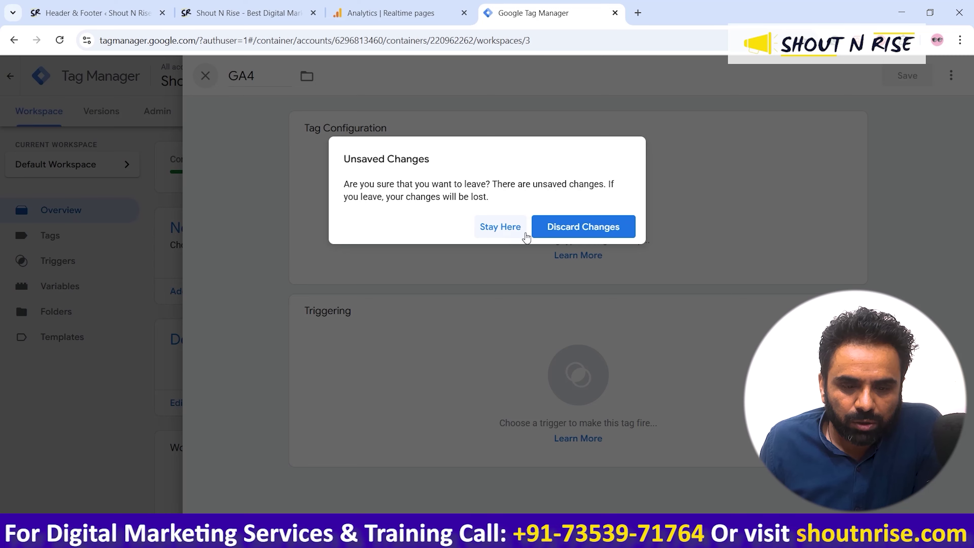
pyautogui.click(536, 232)
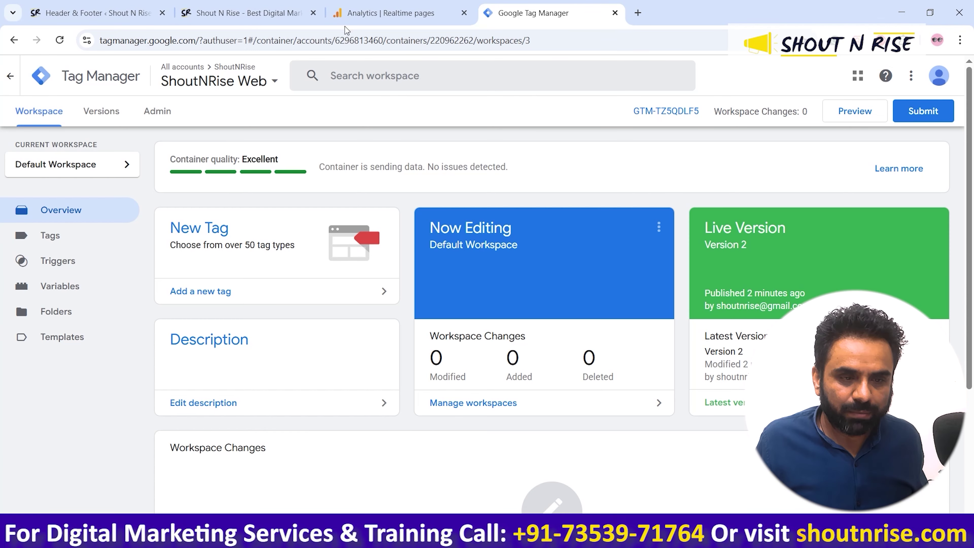
pyautogui.click(349, 14)
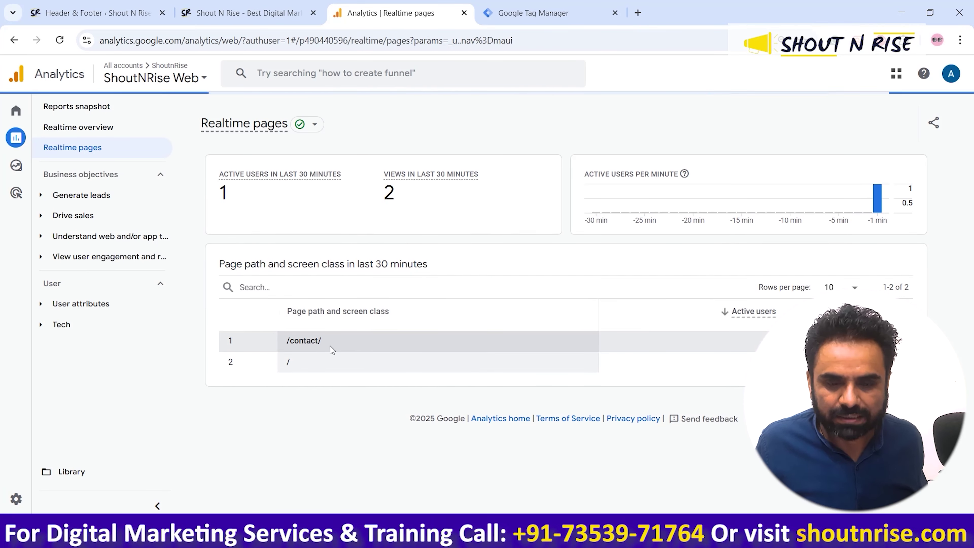